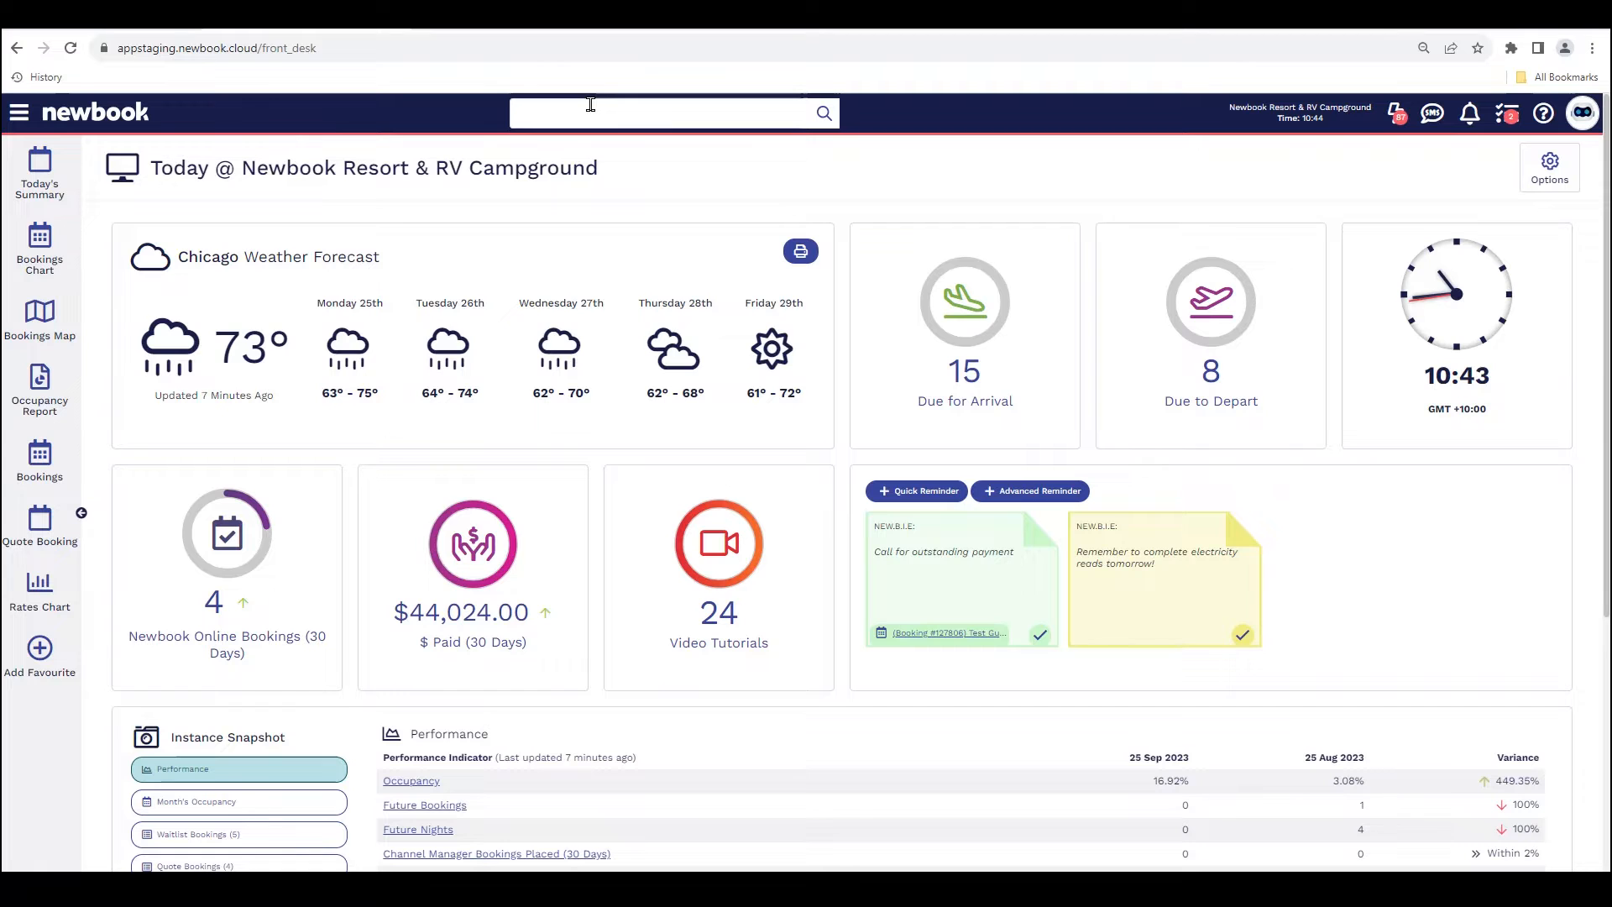
# Step: Search globally for Test Guest and open the guest's Luxury Villa 09 booking arriving 28 Sep 2023
pyautogui.write('Test Guest')
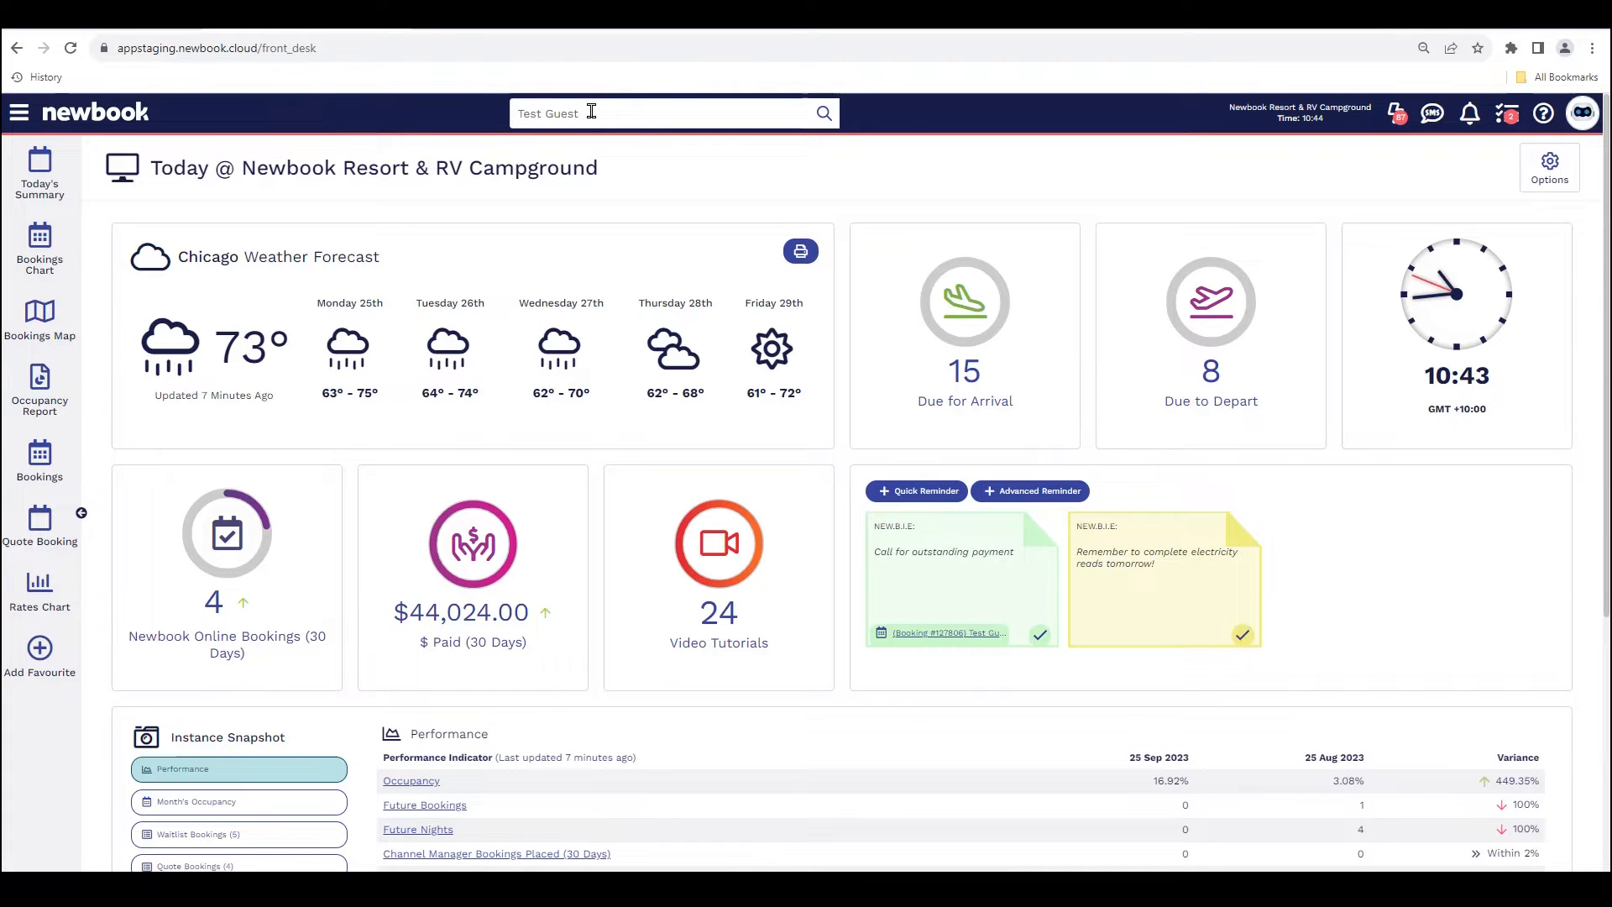
pyautogui.press('Return')
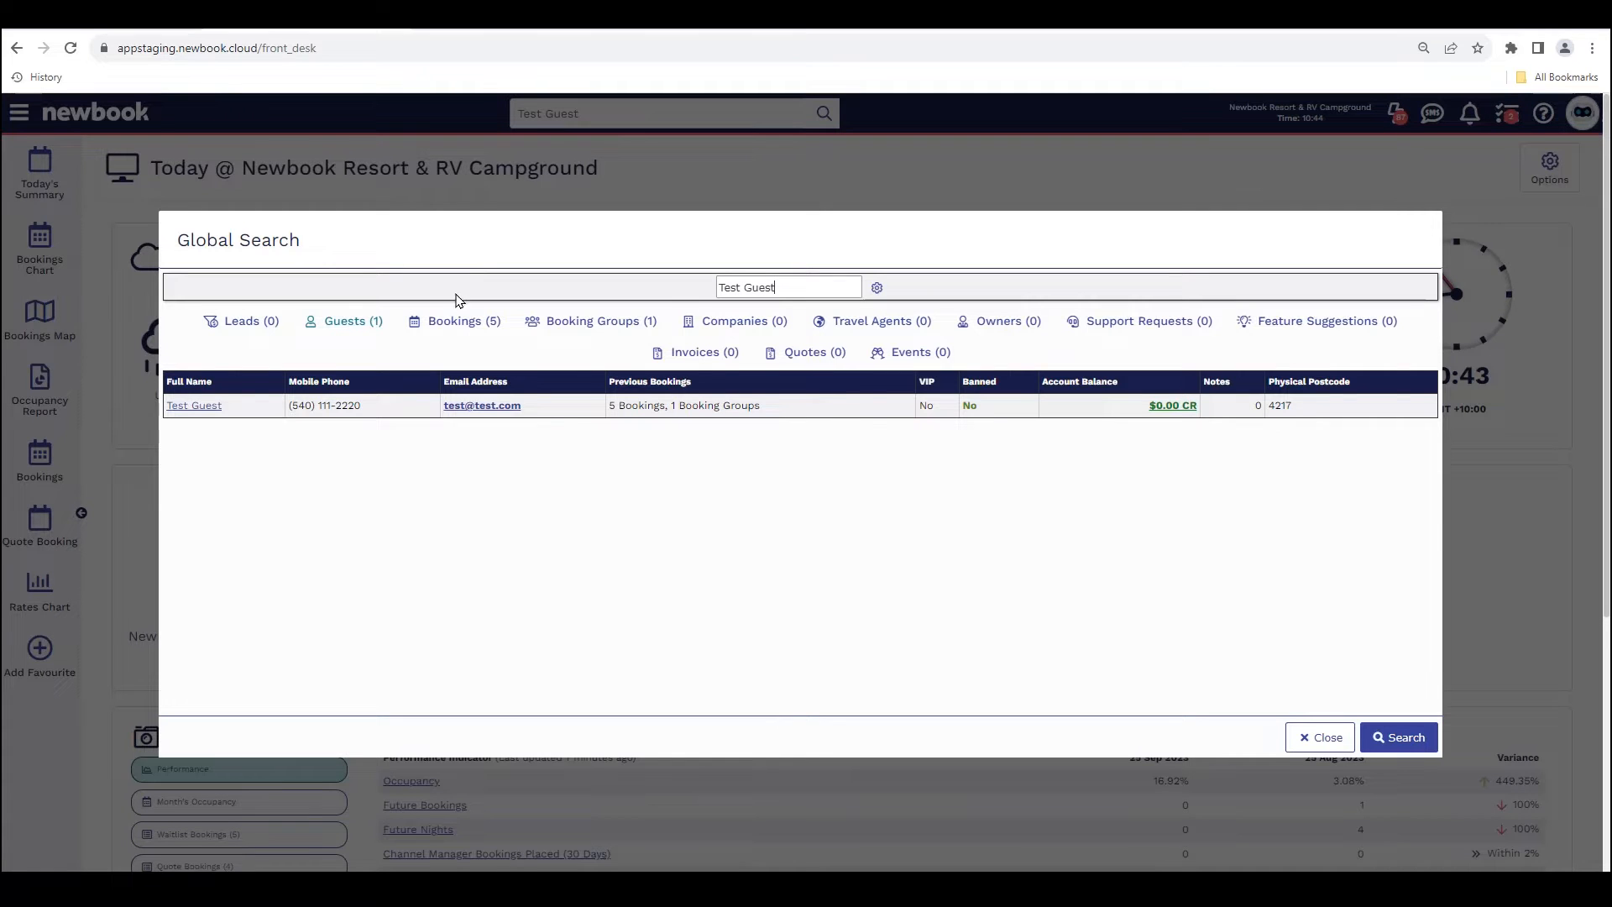
pyautogui.click(452, 321)
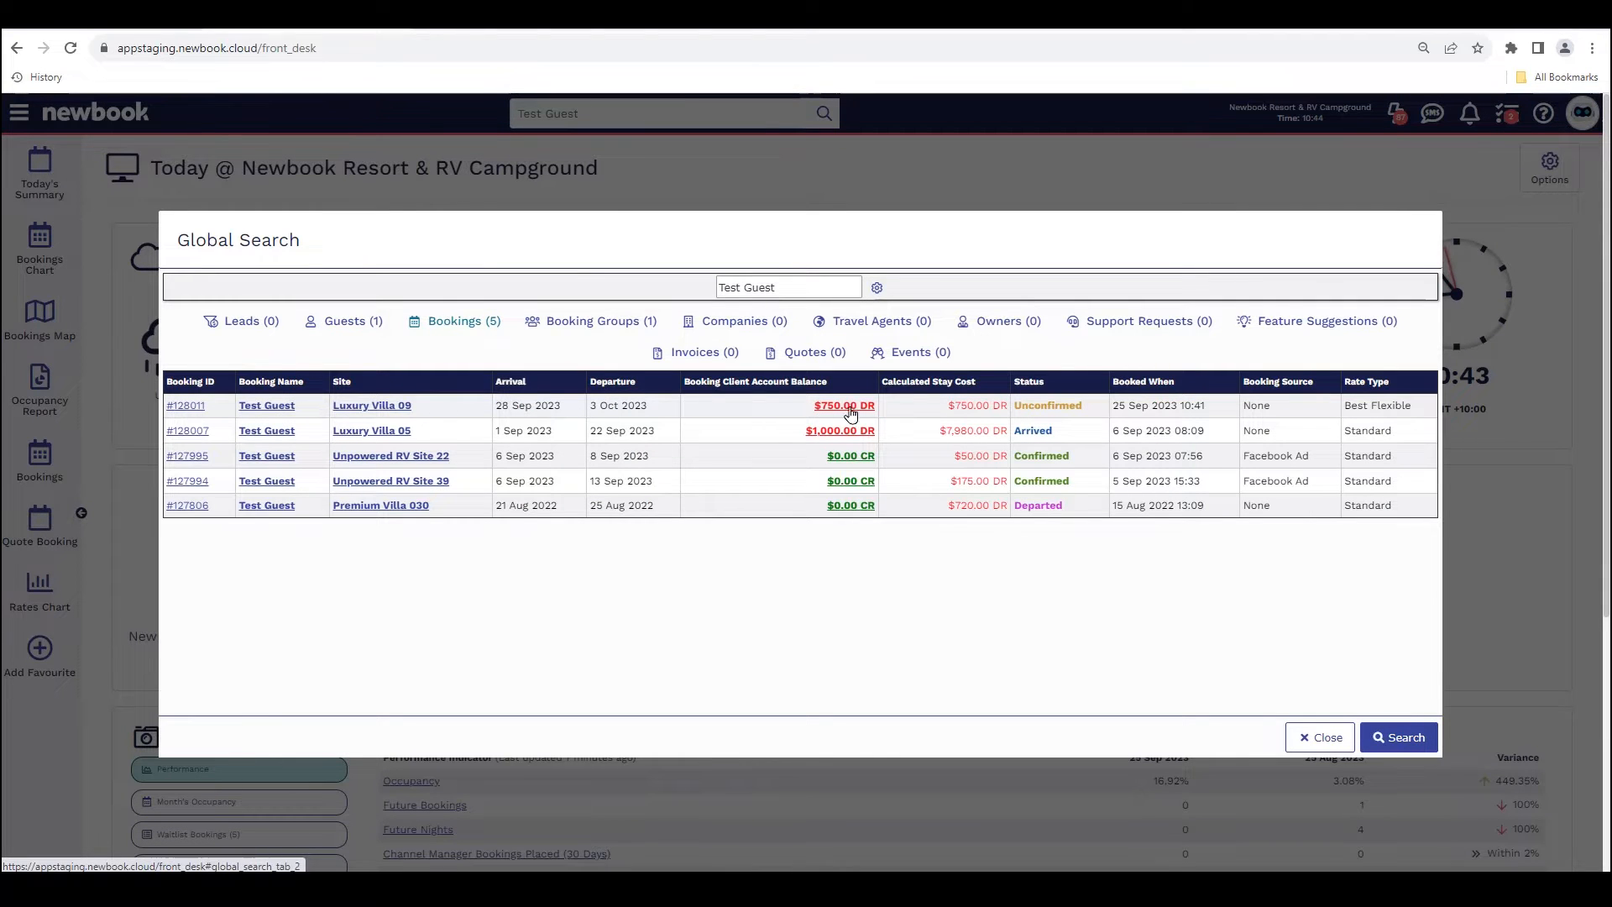
pyautogui.click(190, 407)
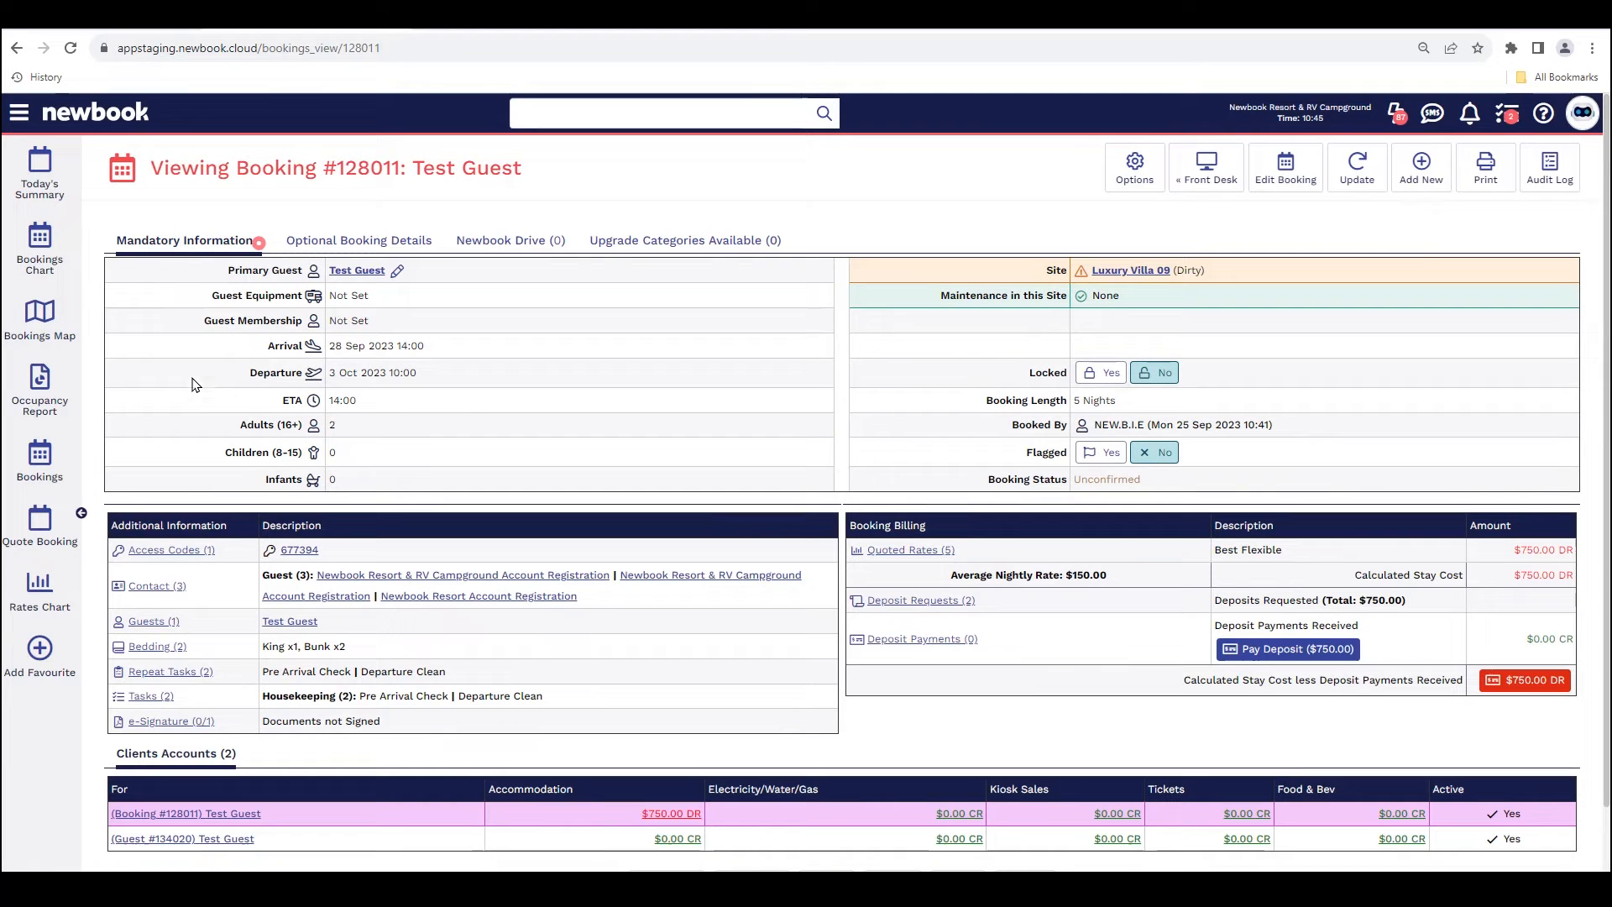
pyautogui.moveTo(148, 176); pyautogui.dragTo(545, 173)
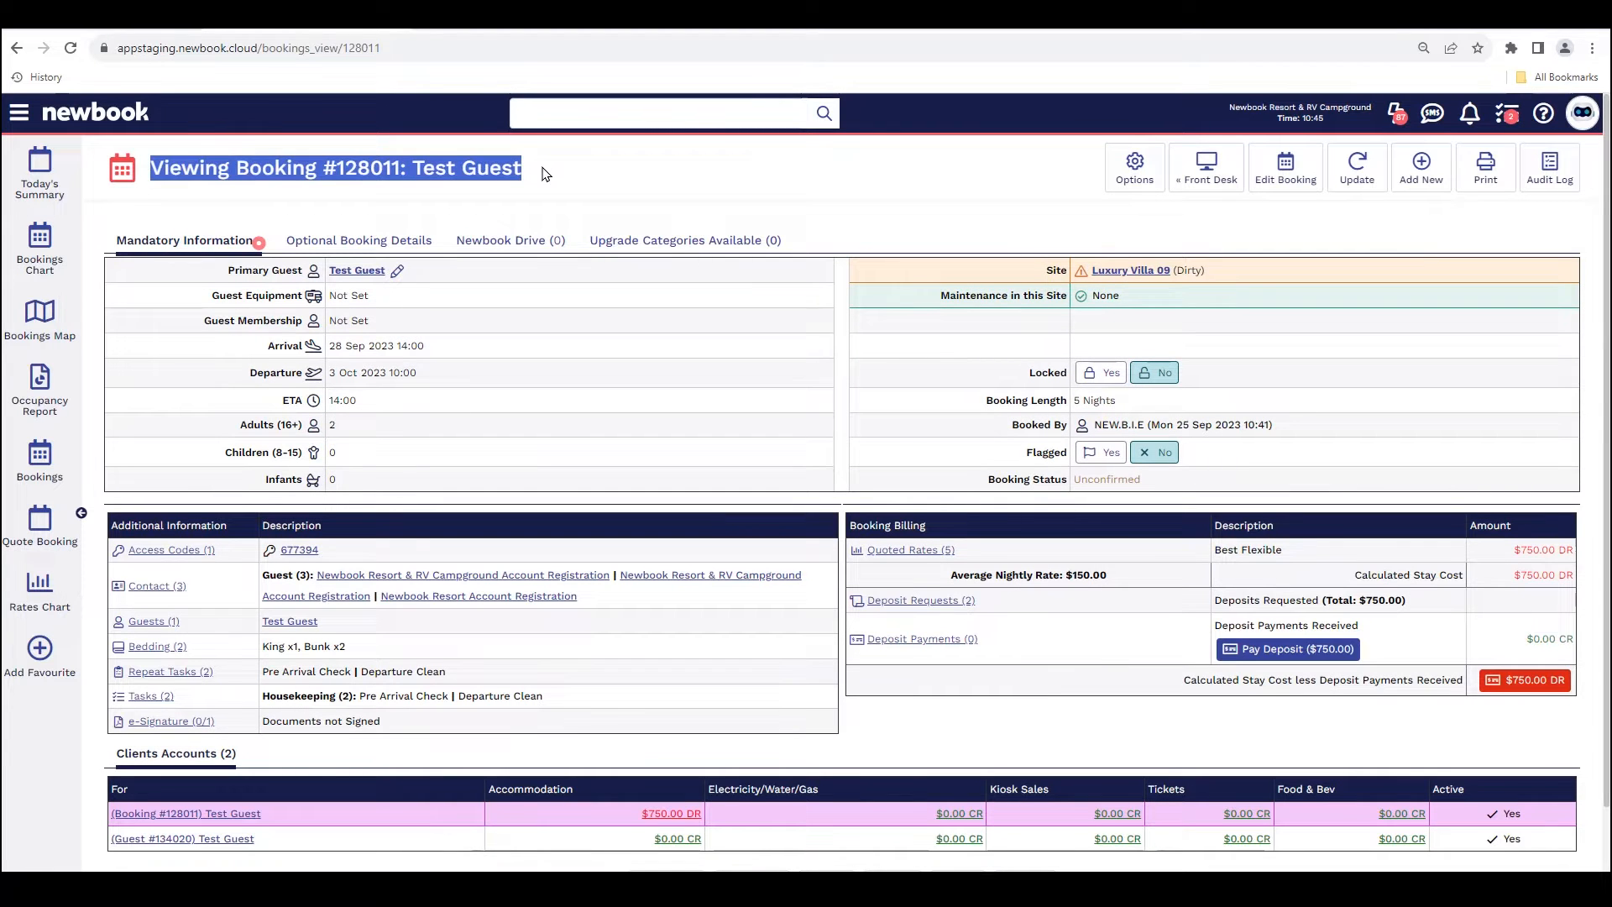
pyautogui.click(544, 174)
pyautogui.moveTo(250, 372); pyautogui.dragTo(419, 384)
pyautogui.click(420, 385)
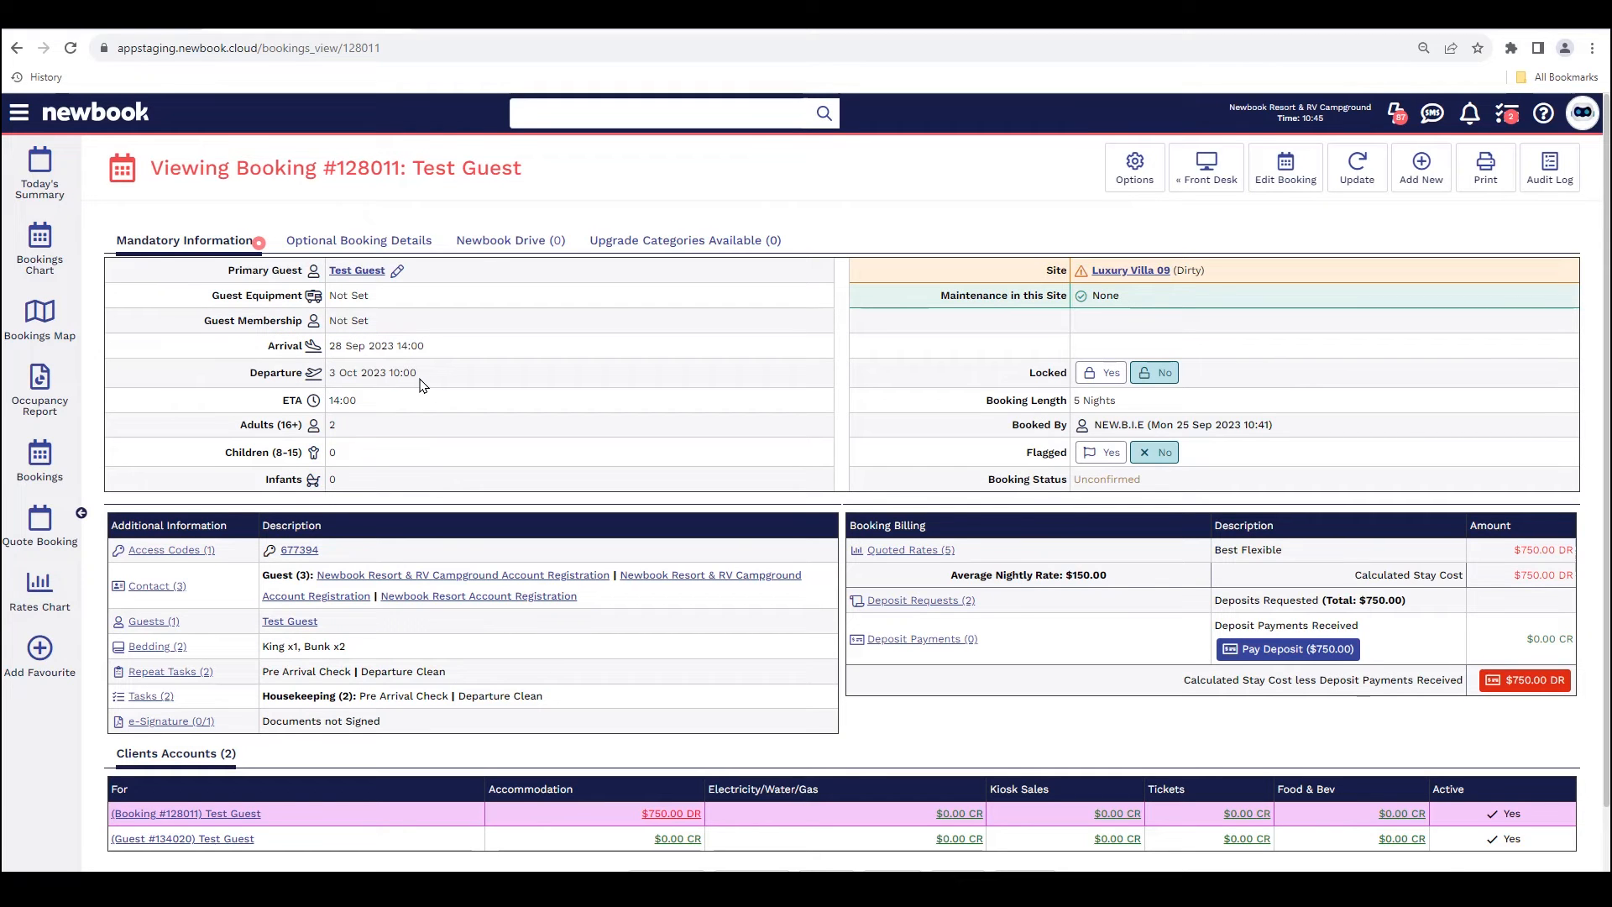
# Step: Open the booking for editing and set its departure date to 2 Oct 2023
pyautogui.click(1294, 174)
pyautogui.moveTo(1300, 188)
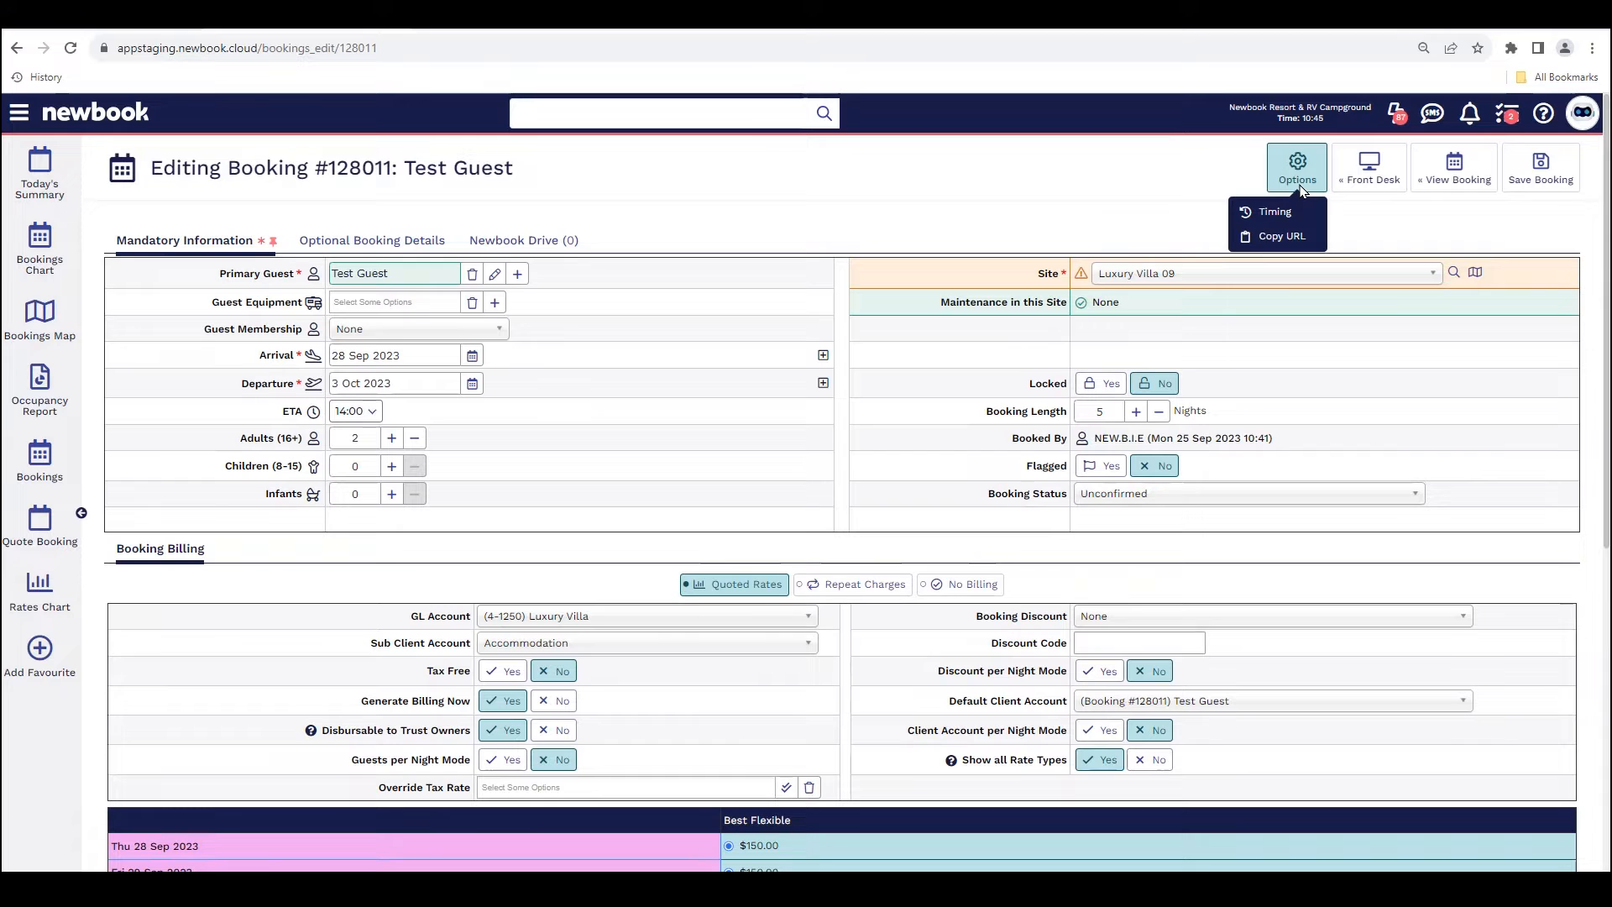
pyautogui.doubleClick(277, 356)
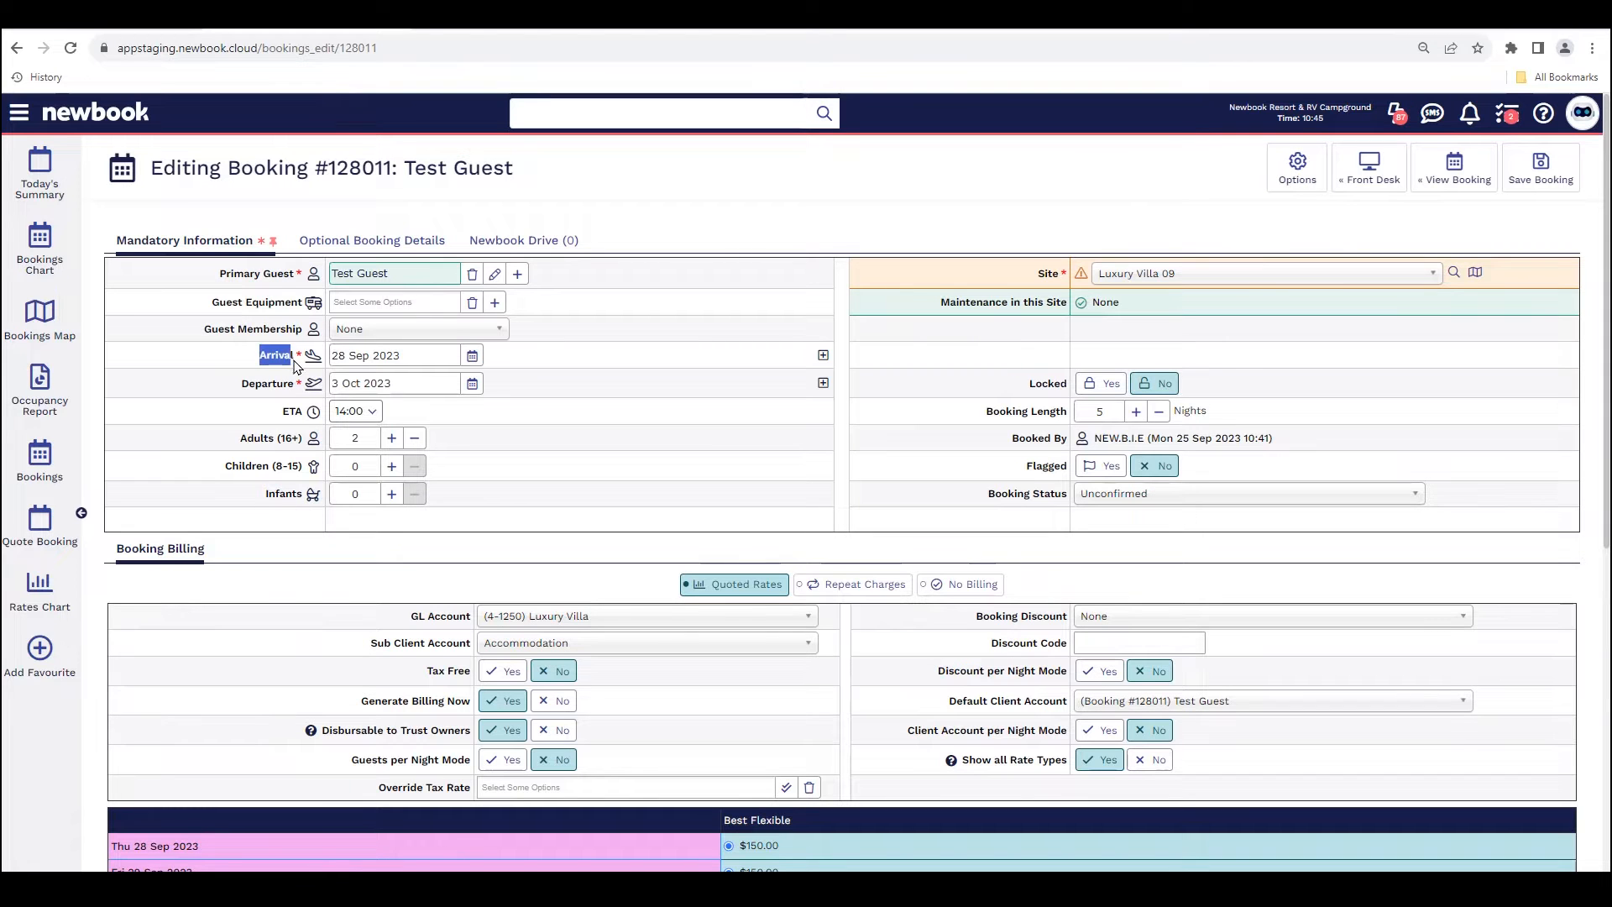
pyautogui.moveTo(242, 383); pyautogui.dragTo(312, 388)
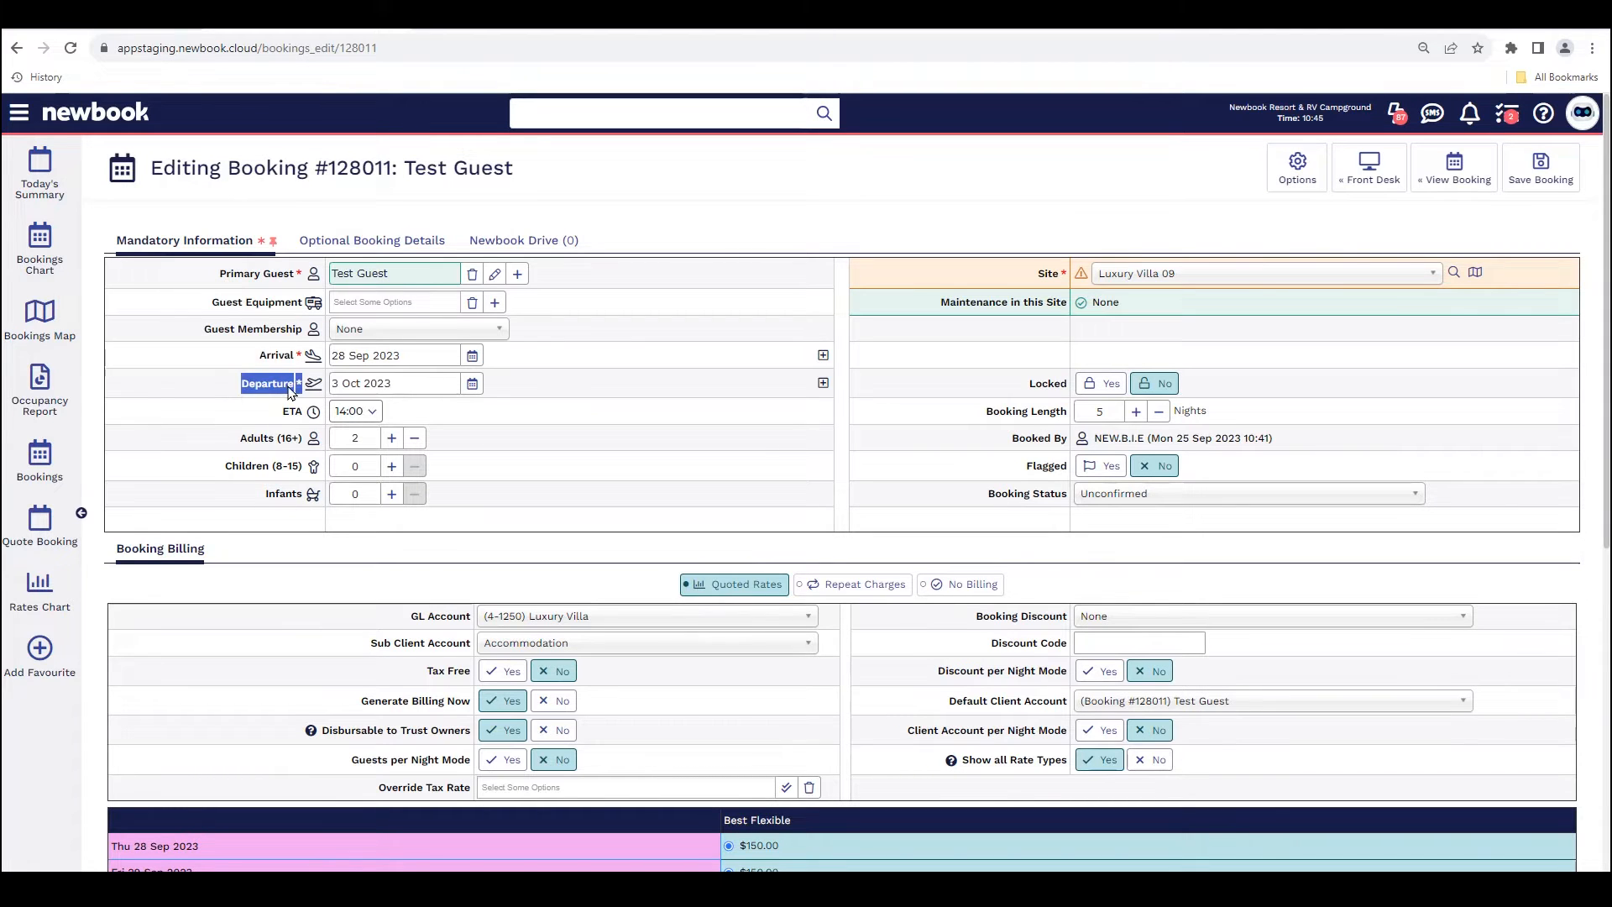
pyautogui.click(473, 385)
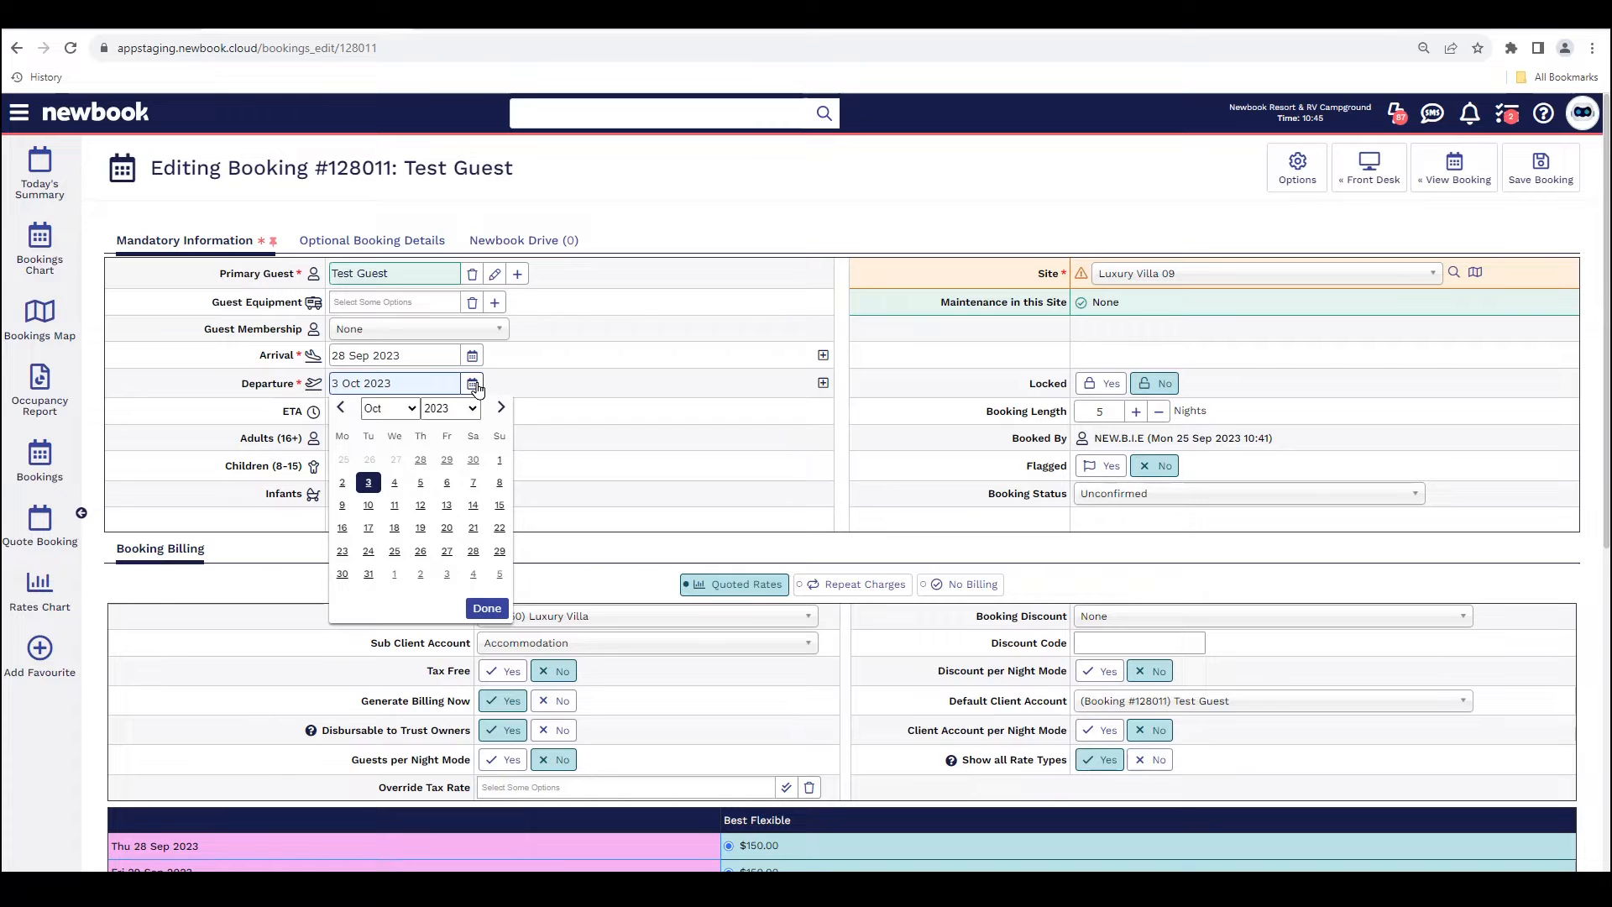
pyautogui.click(342, 484)
pyautogui.moveTo(240, 399); pyautogui.dragTo(311, 395)
# Step: Review the nightly quoted rates for the shortened stay and save the booking
pyautogui.scroll(-4, 680, 437)
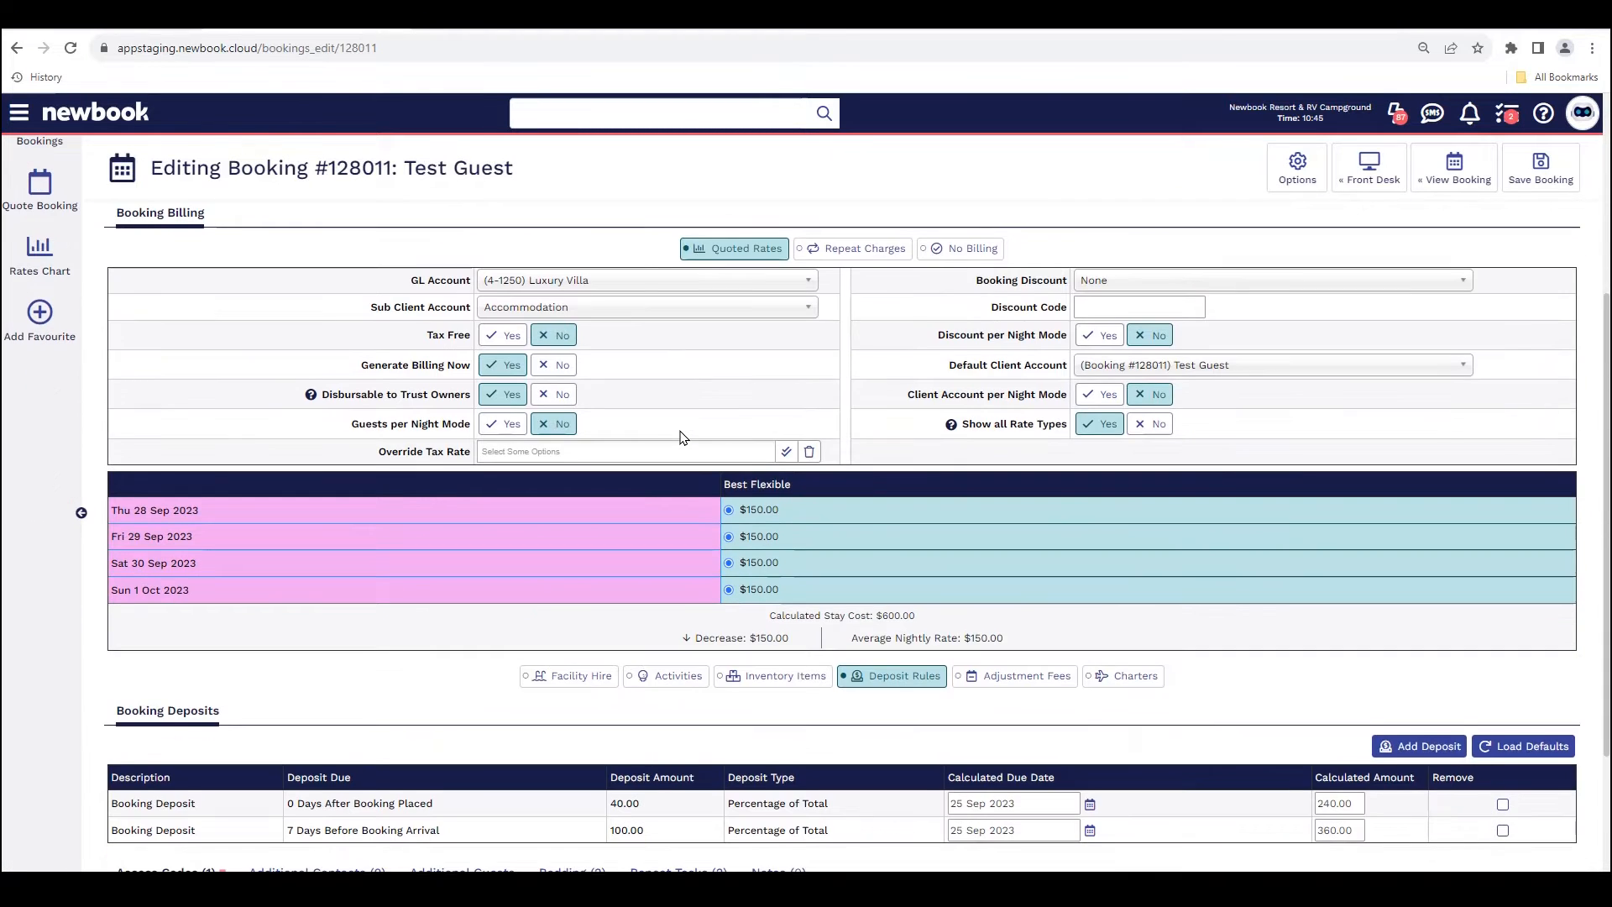
pyautogui.moveTo(738, 534); pyautogui.dragTo(783, 592)
pyautogui.click(779, 612)
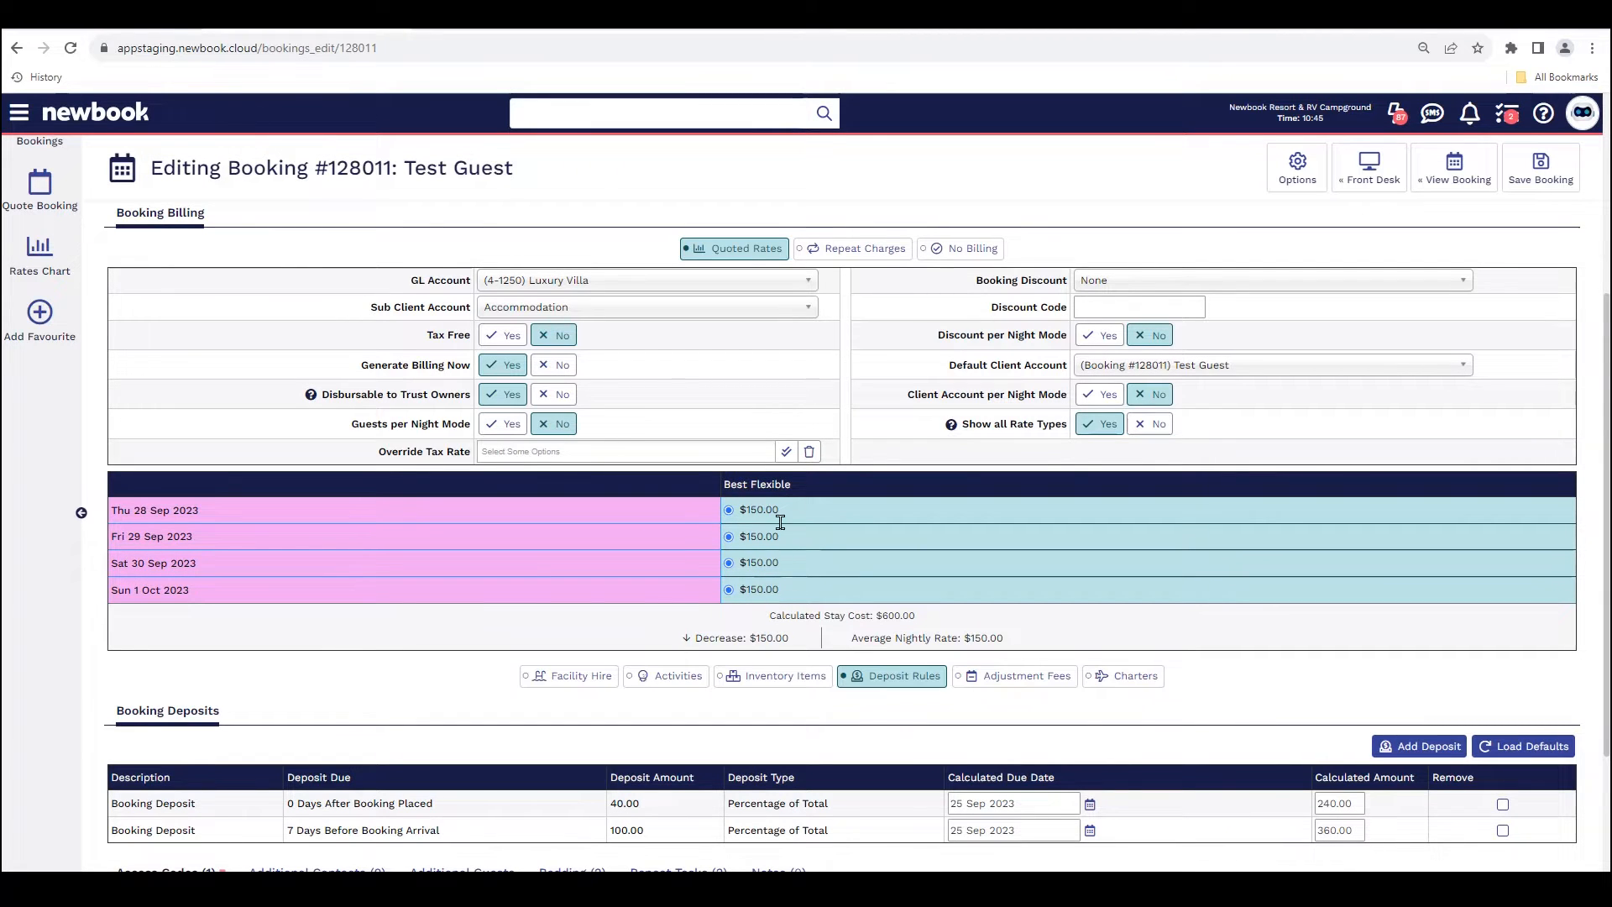
pyautogui.click(1554, 177)
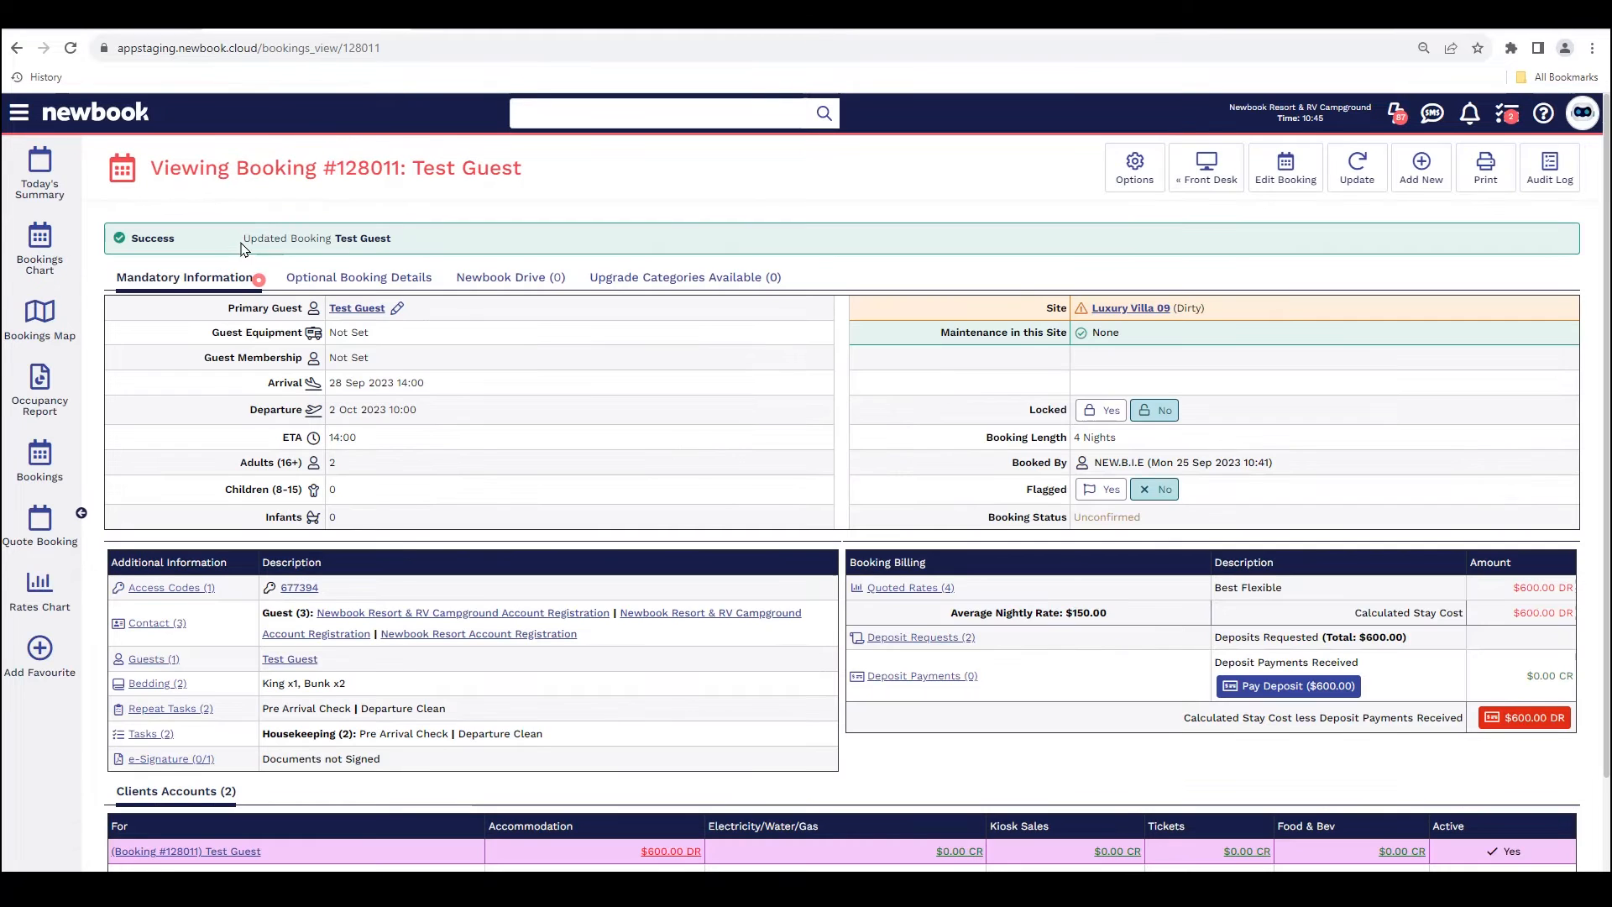
pyautogui.moveTo(244, 245); pyautogui.dragTo(431, 248)
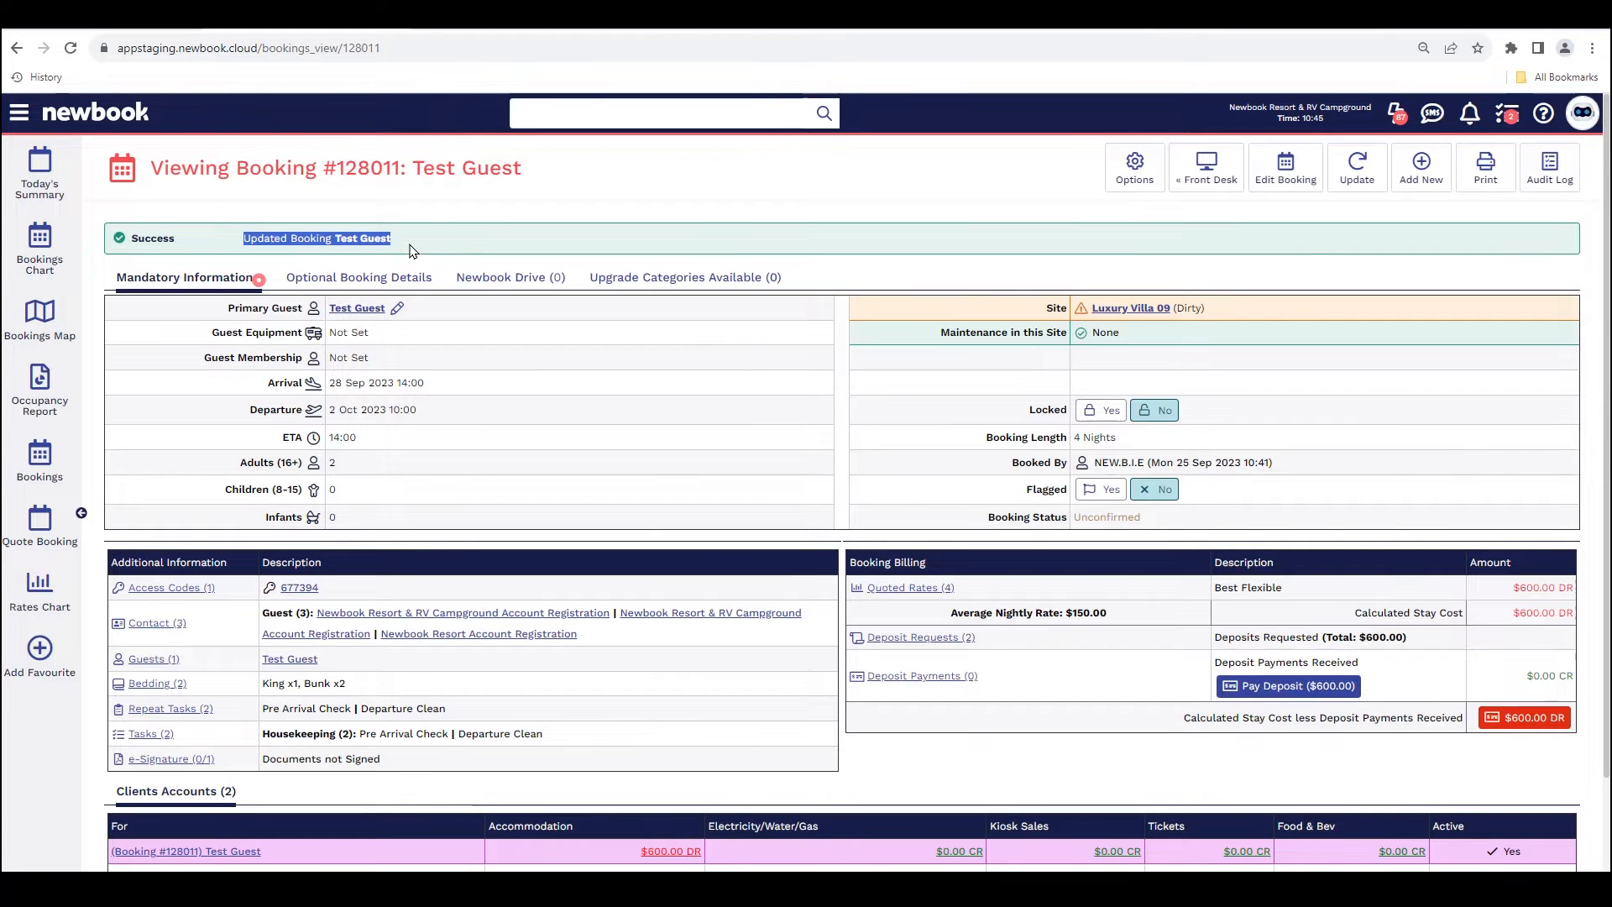
pyautogui.moveTo(257, 420); pyautogui.dragTo(417, 417)
pyautogui.click(417, 417)
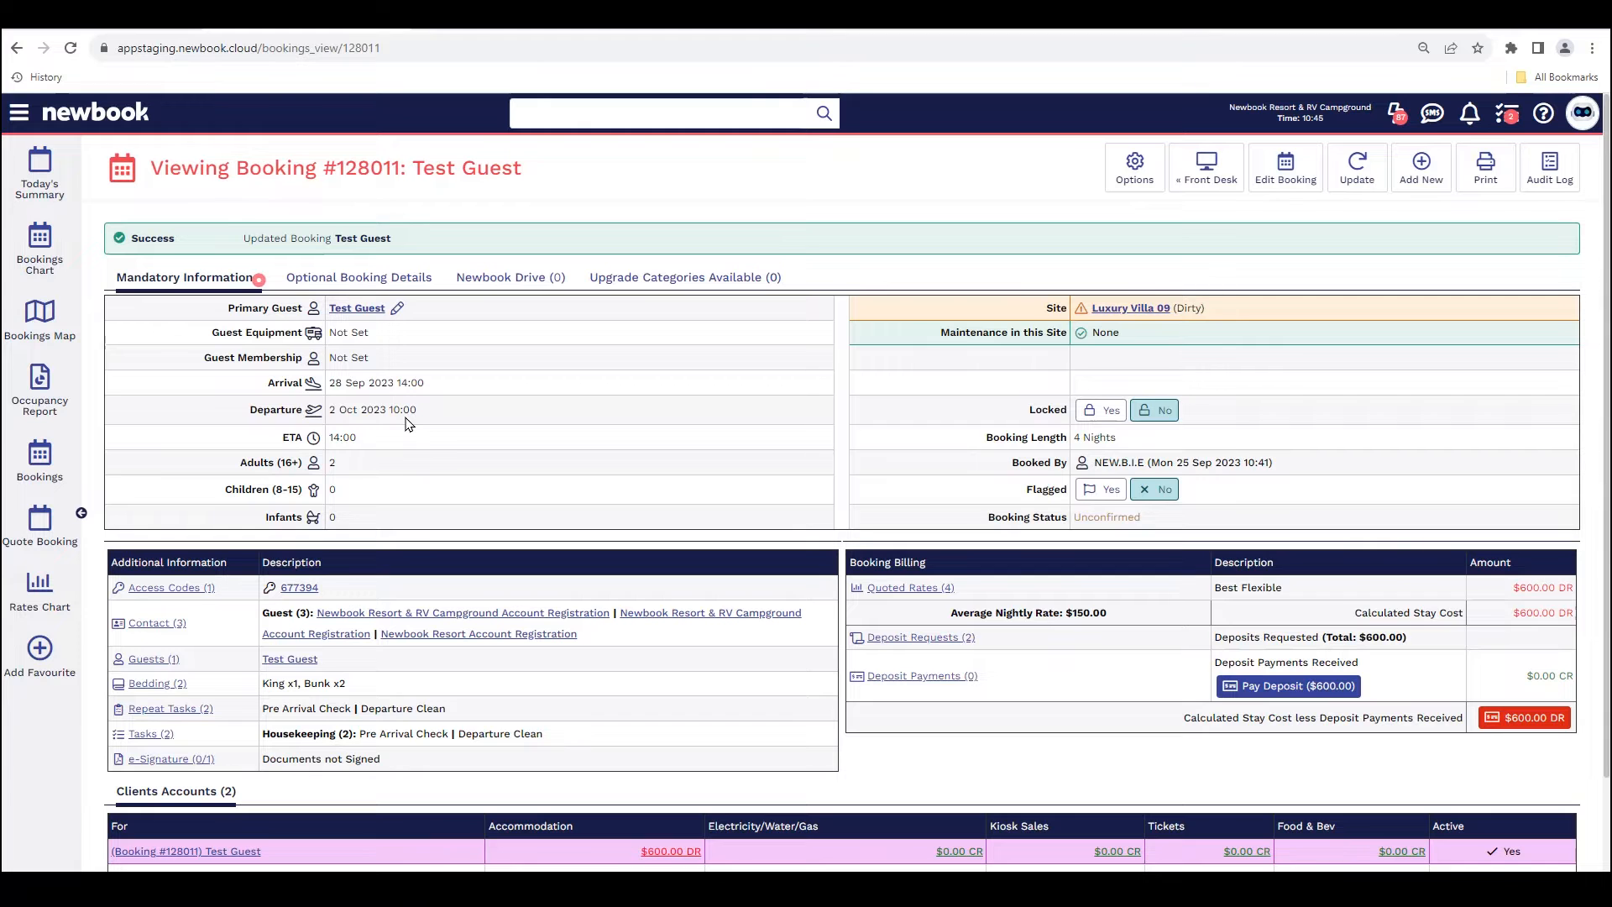
# Step: Move the Test Guest booking to Luxury Villa 10 on the bookings chart and save the changes
pyautogui.click(51, 250)
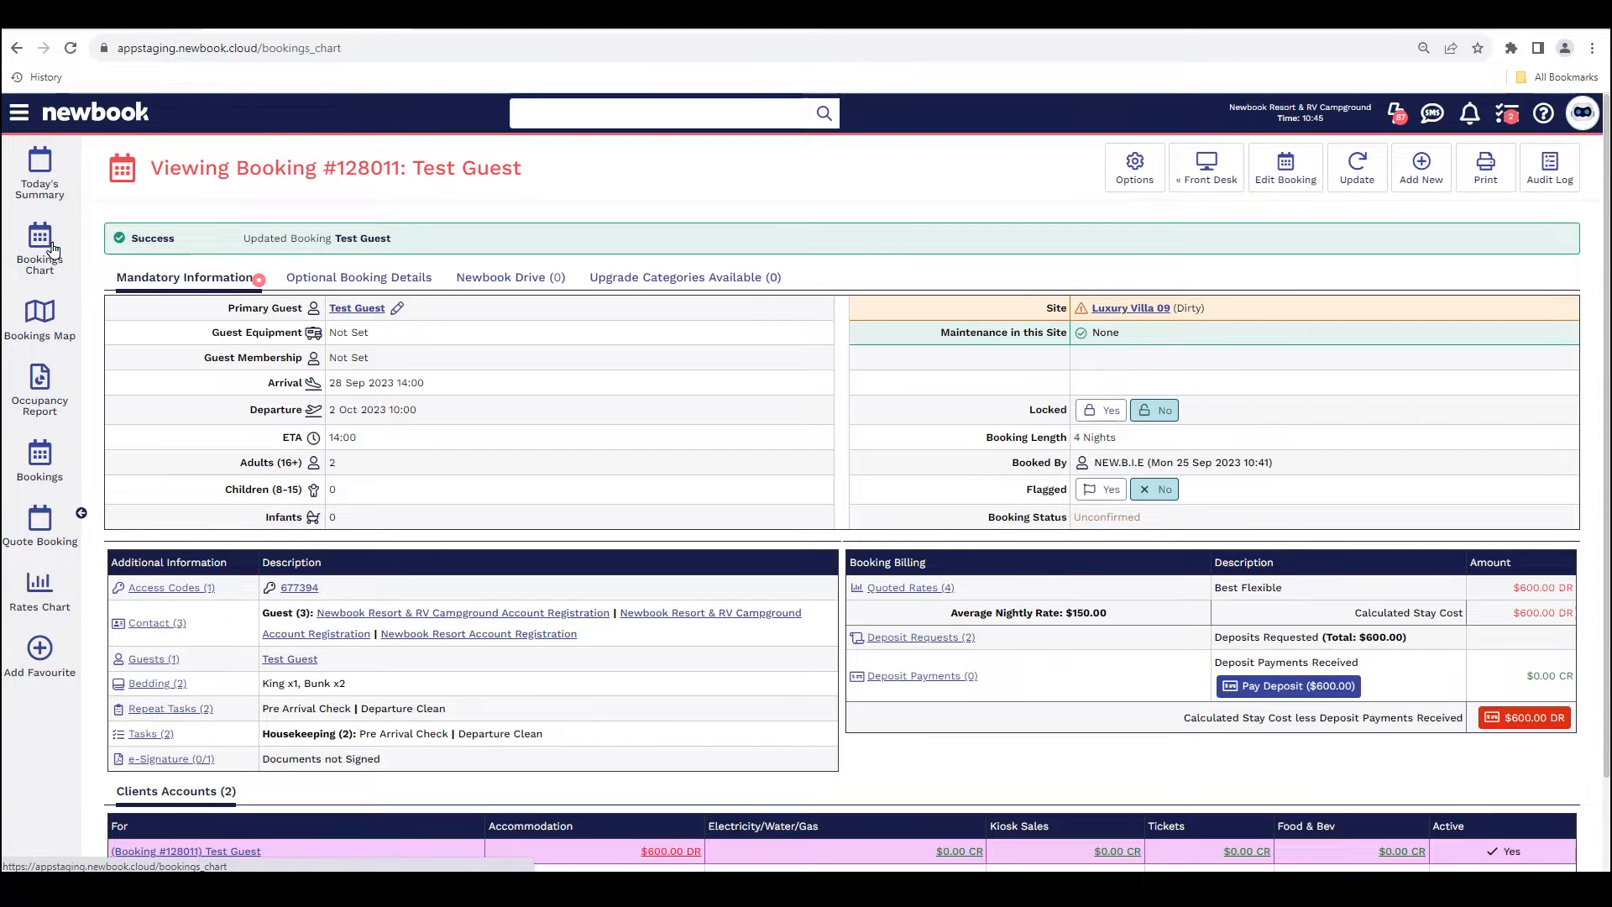
pyautogui.moveTo(152, 168); pyautogui.dragTo(474, 173)
pyautogui.click(474, 174)
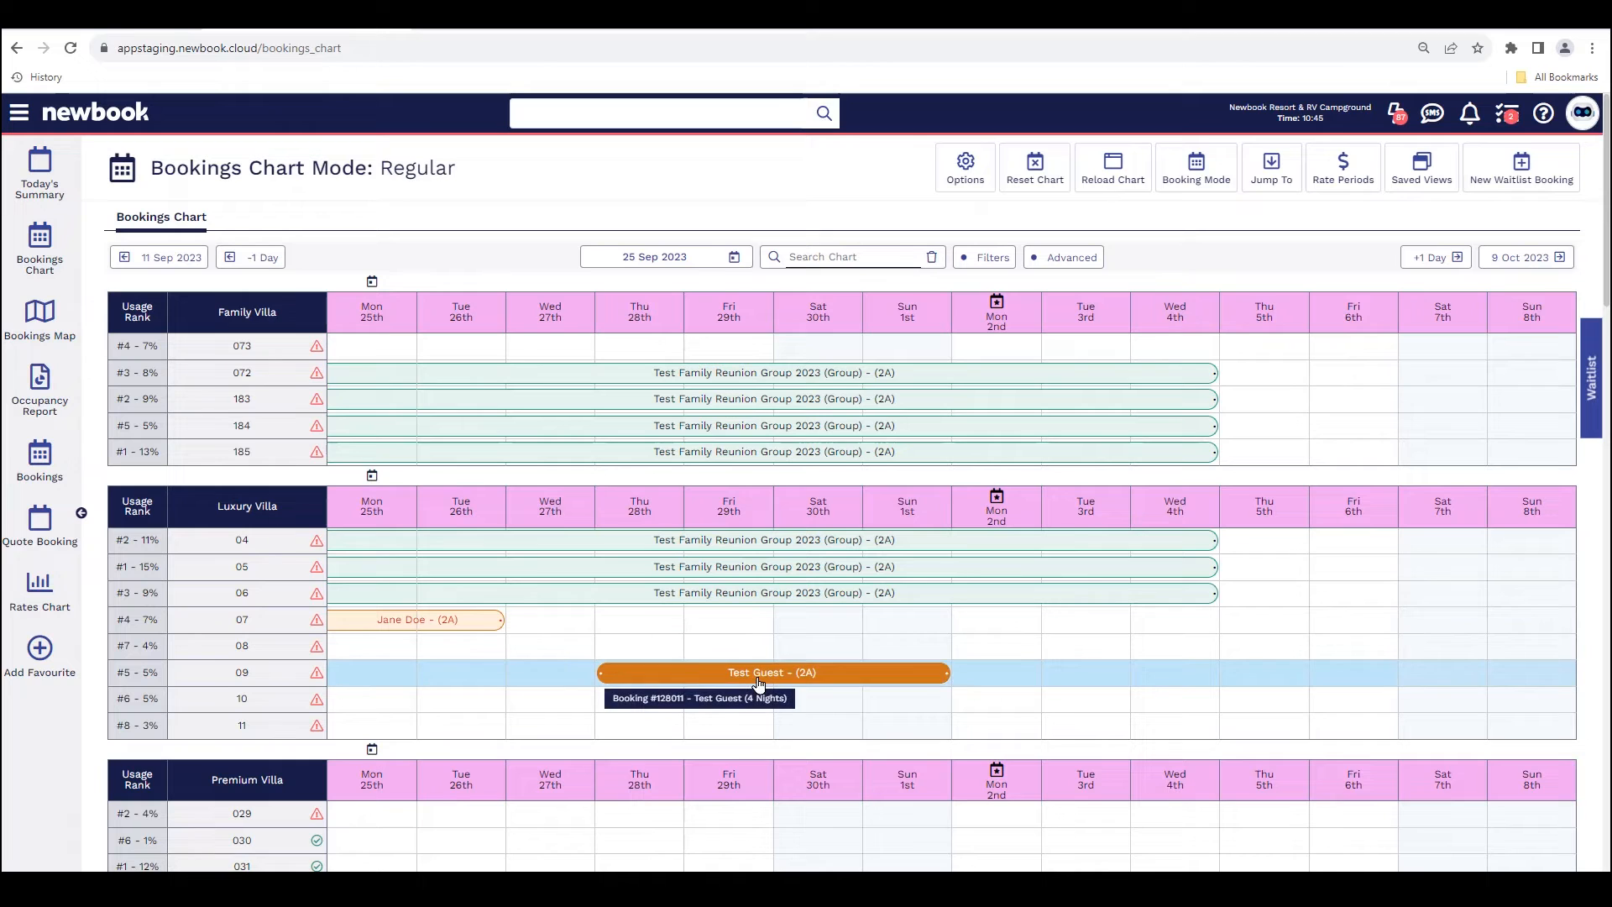
pyautogui.moveTo(759, 686); pyautogui.dragTo(756, 706)
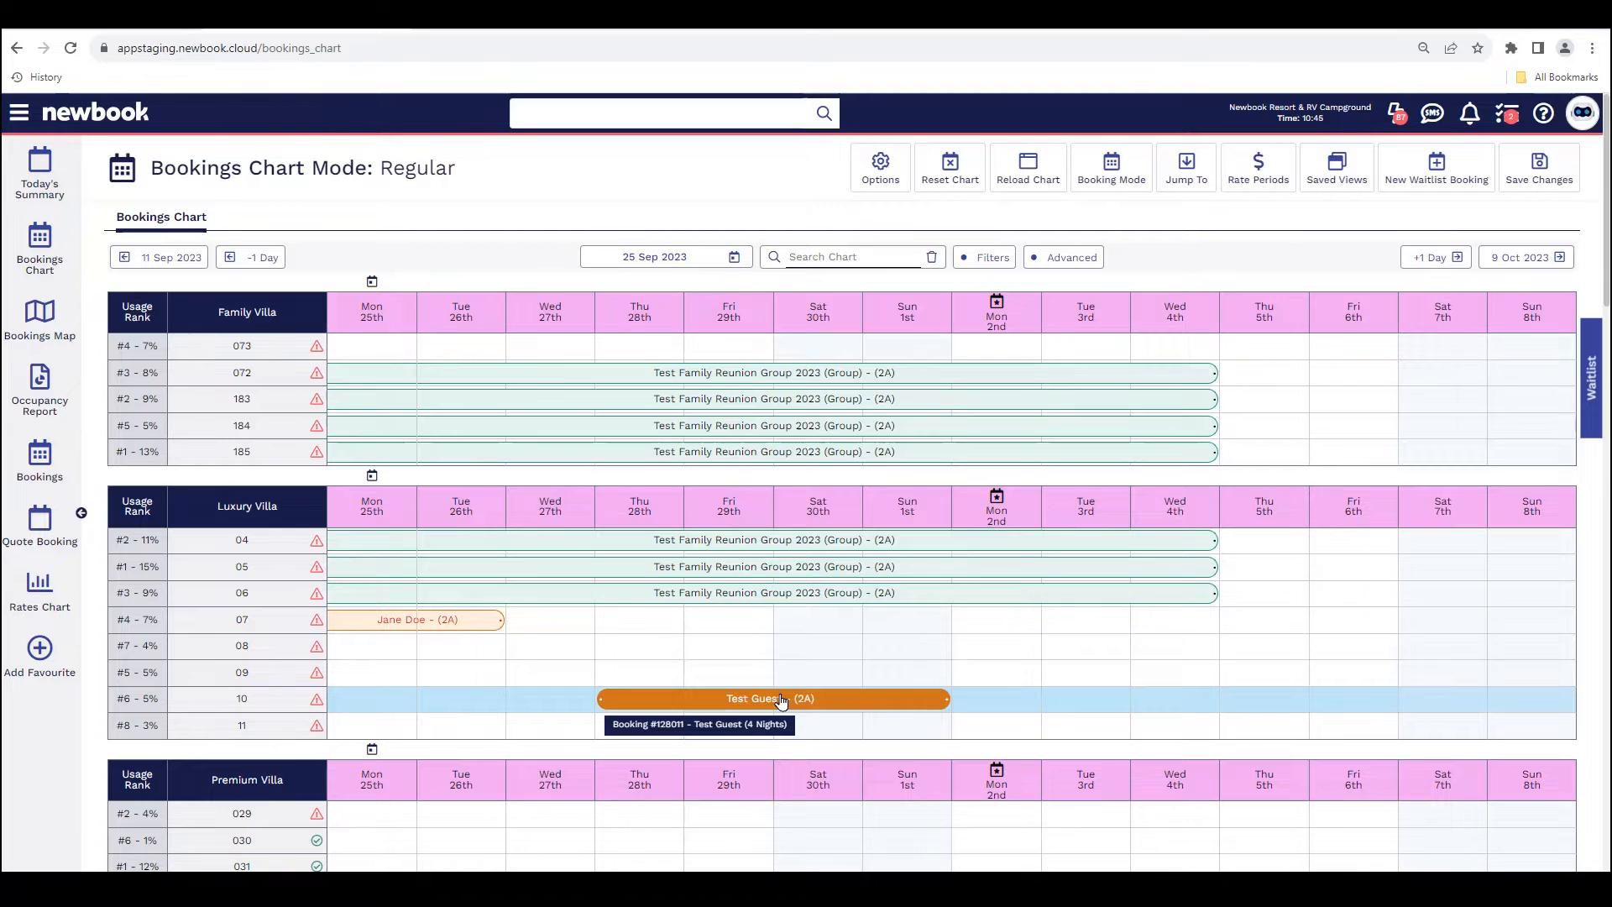
pyautogui.click(1539, 168)
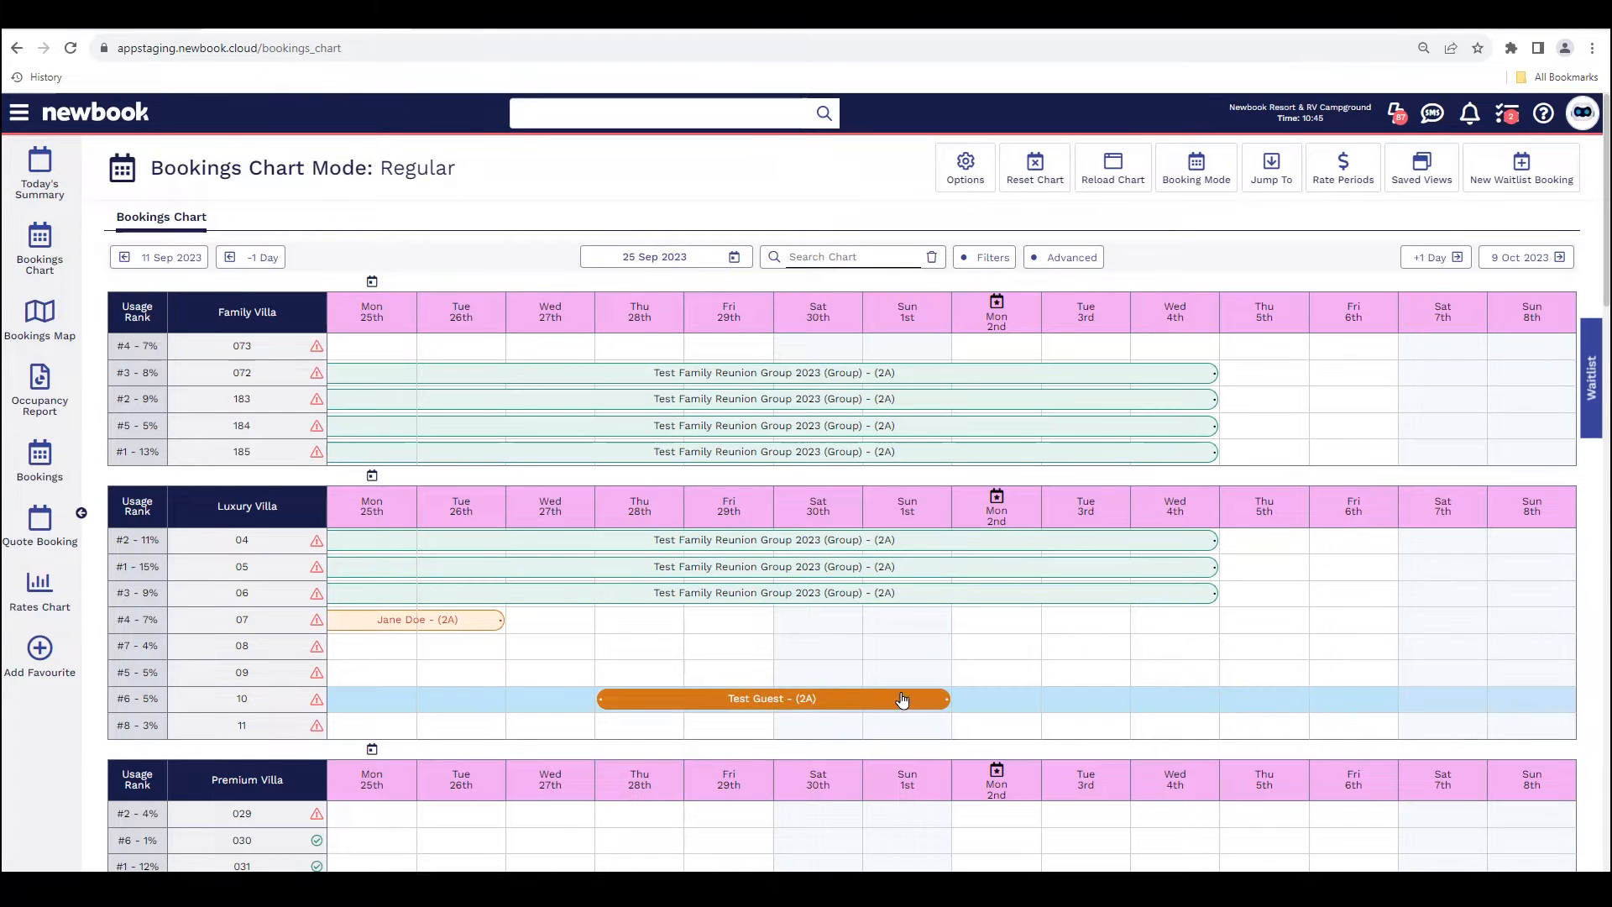
# Step: Open the moved Test Guest booking for editing from the chart and set its departure date to 5 Oct 2023
pyautogui.click(765, 707)
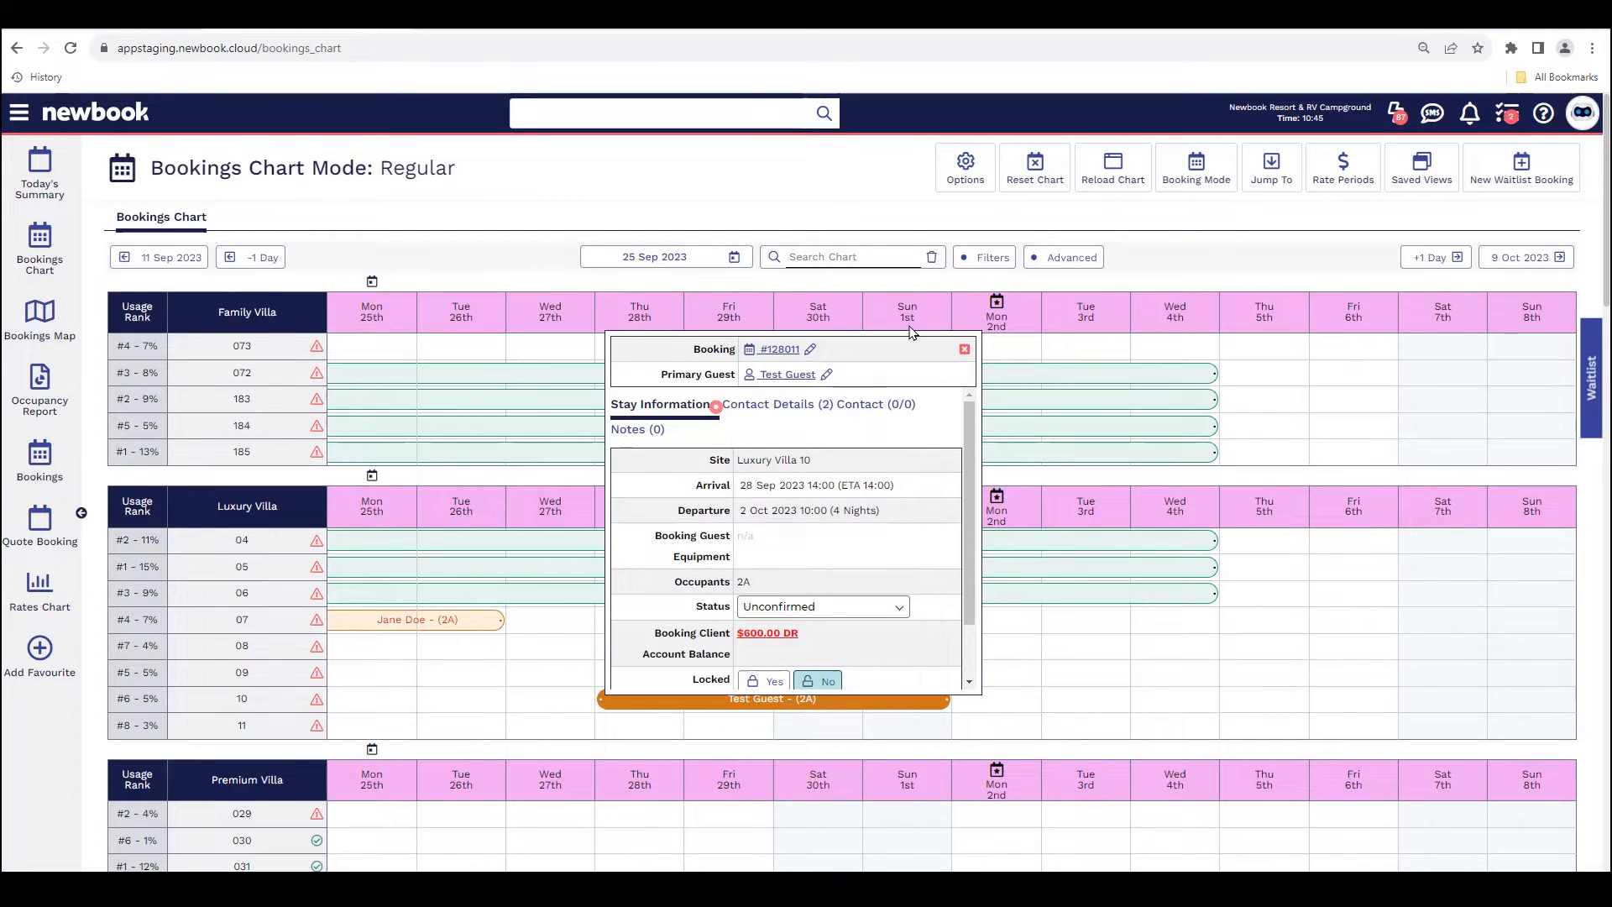
pyautogui.click(809, 356)
pyautogui.moveTo(513, 166); pyautogui.dragTo(149, 162)
pyautogui.click(149, 161)
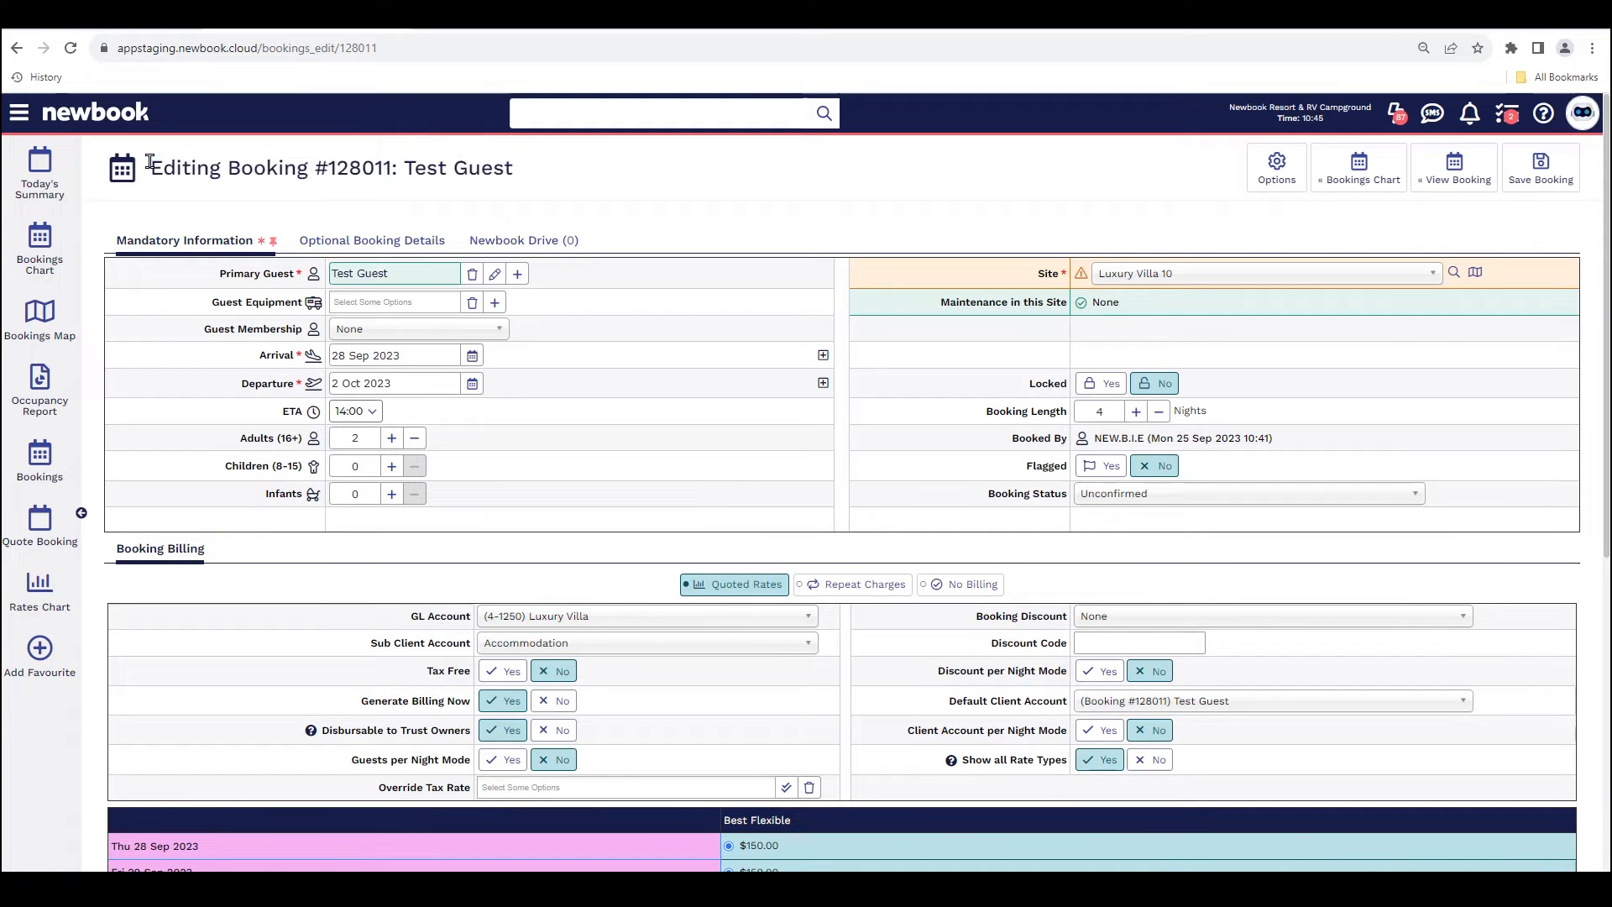
pyautogui.click(472, 383)
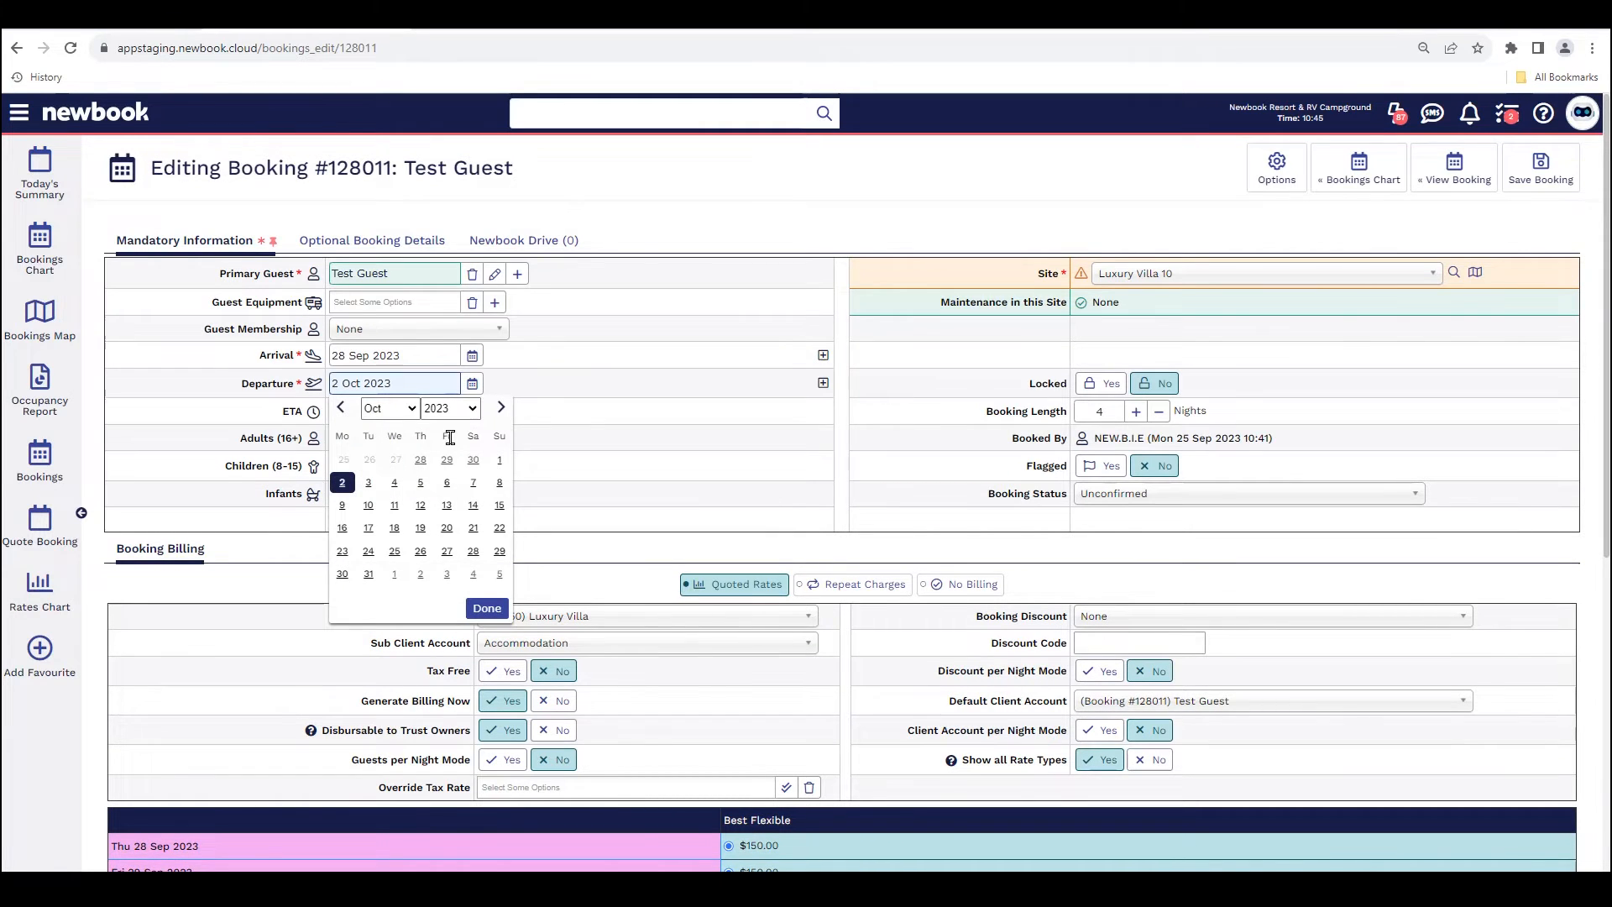
pyautogui.click(420, 483)
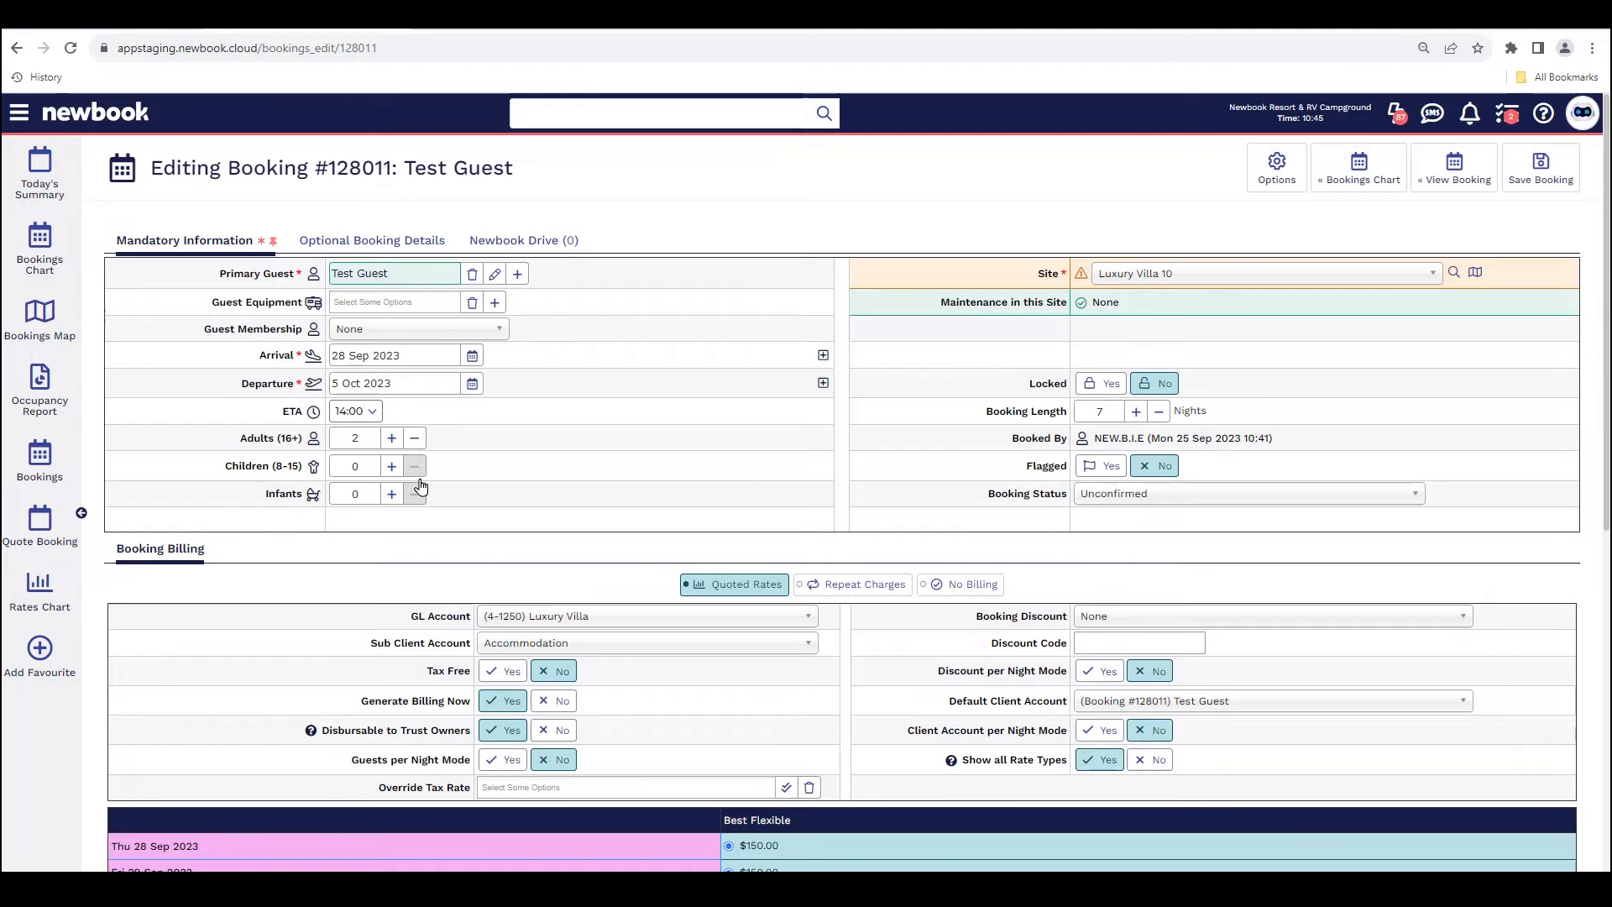
pyautogui.moveTo(206, 377); pyautogui.dragTo(309, 393)
# Step: Check the quoted rates for the extended stay, save the booking and review its departure date
pyautogui.scroll(-4, 896, 509)
pyautogui.moveTo(747, 616); pyautogui.dragTo(750, 701)
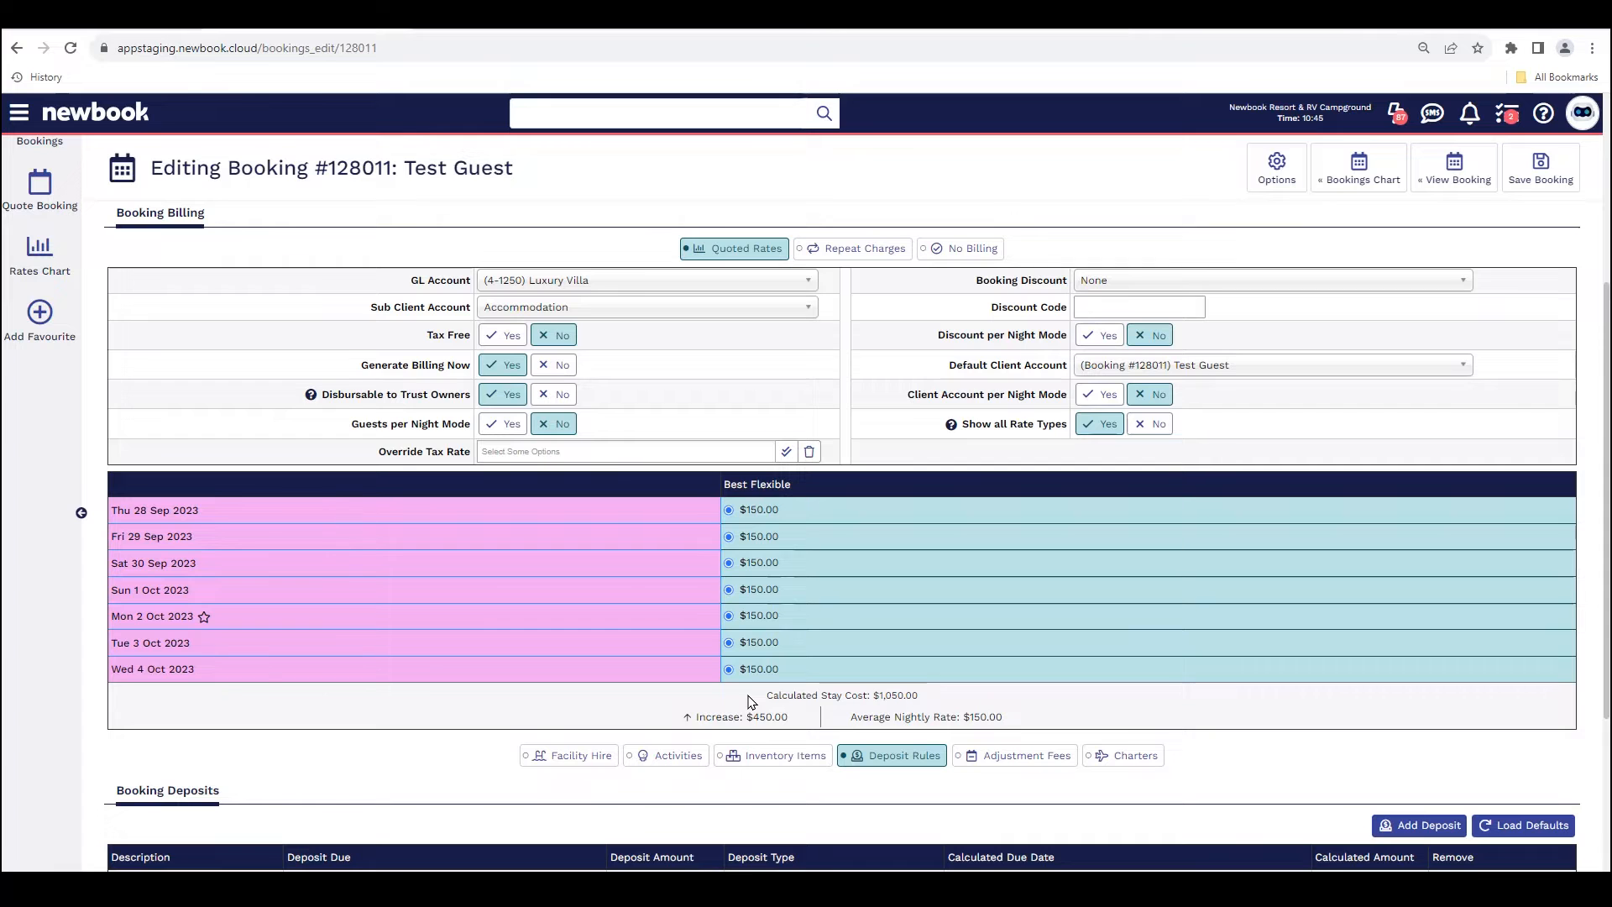
pyautogui.click(1533, 163)
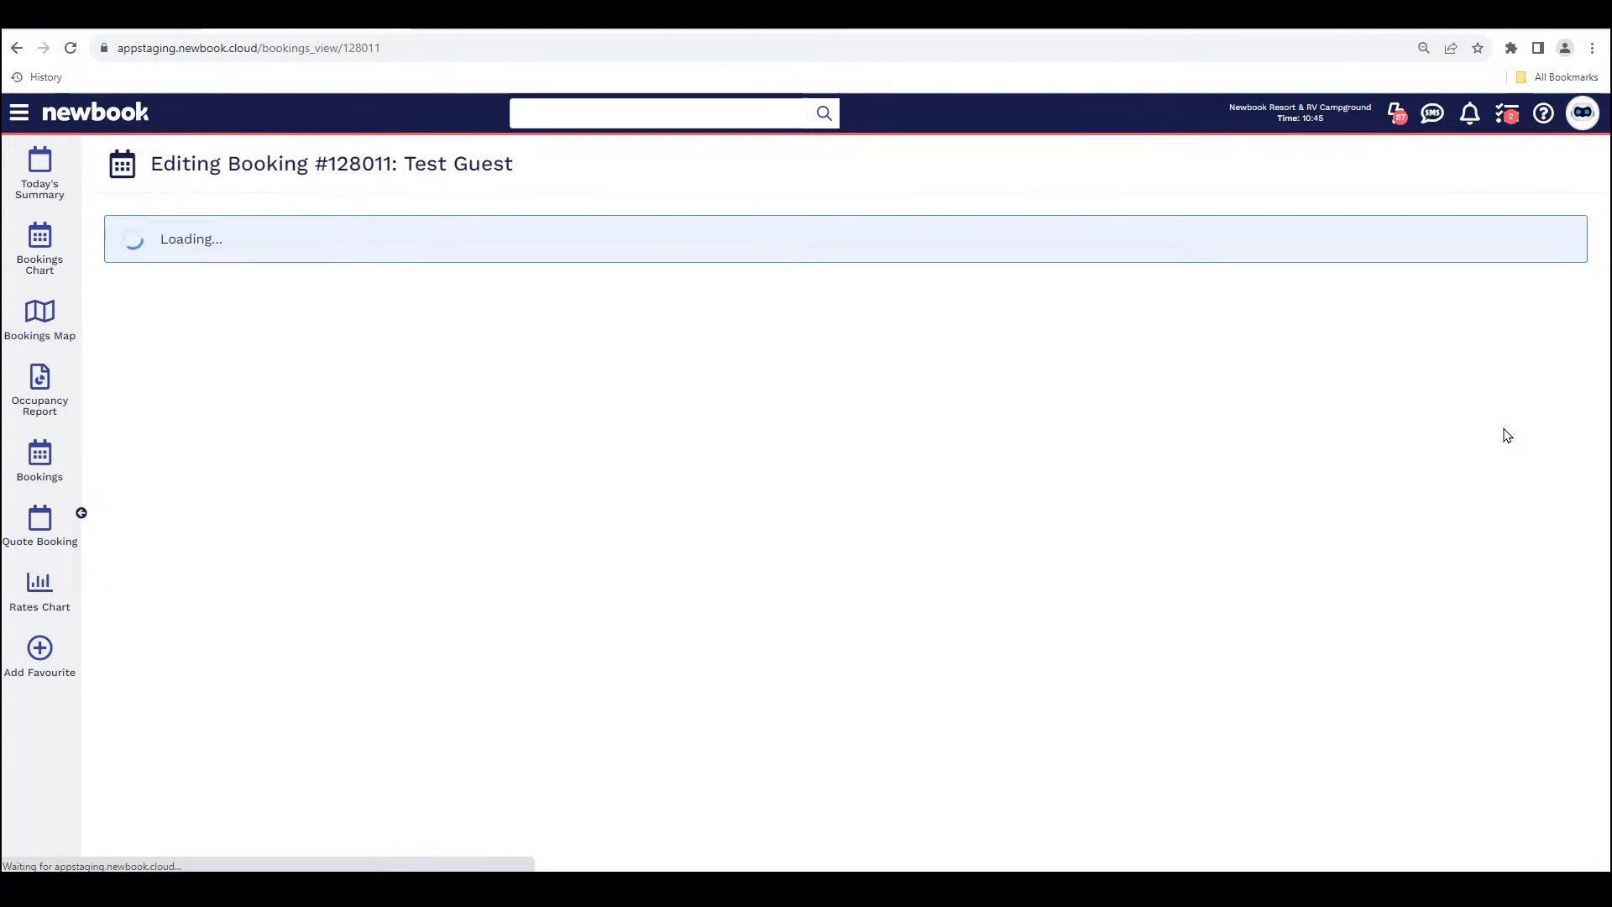
pyautogui.moveTo(163, 167); pyautogui.dragTo(556, 170)
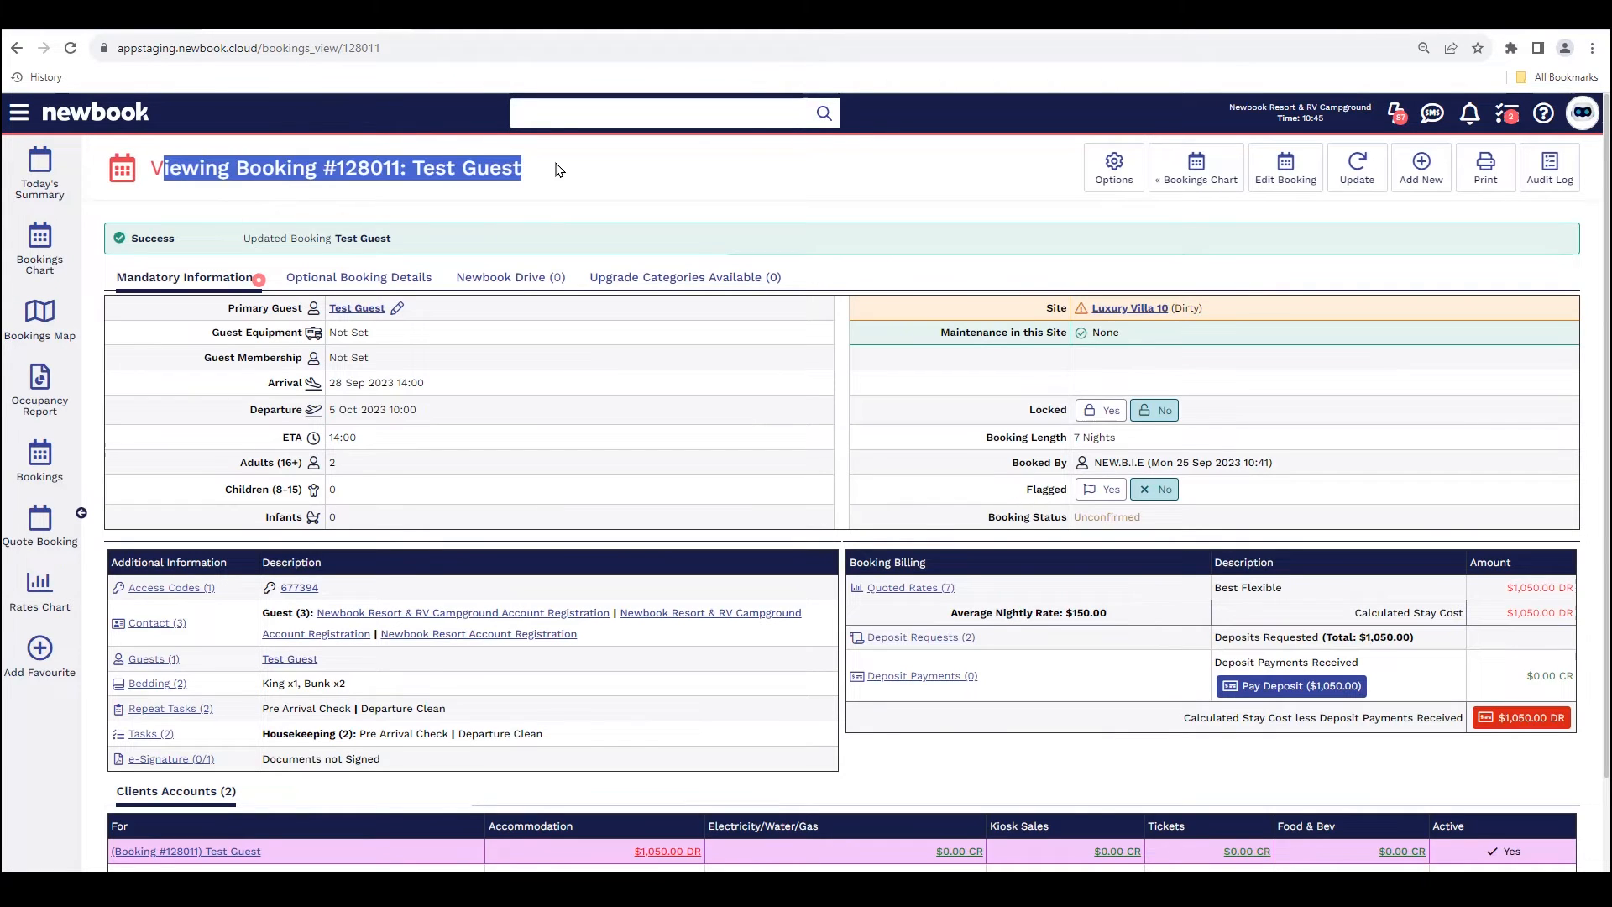
pyautogui.moveTo(243, 239); pyautogui.dragTo(411, 243)
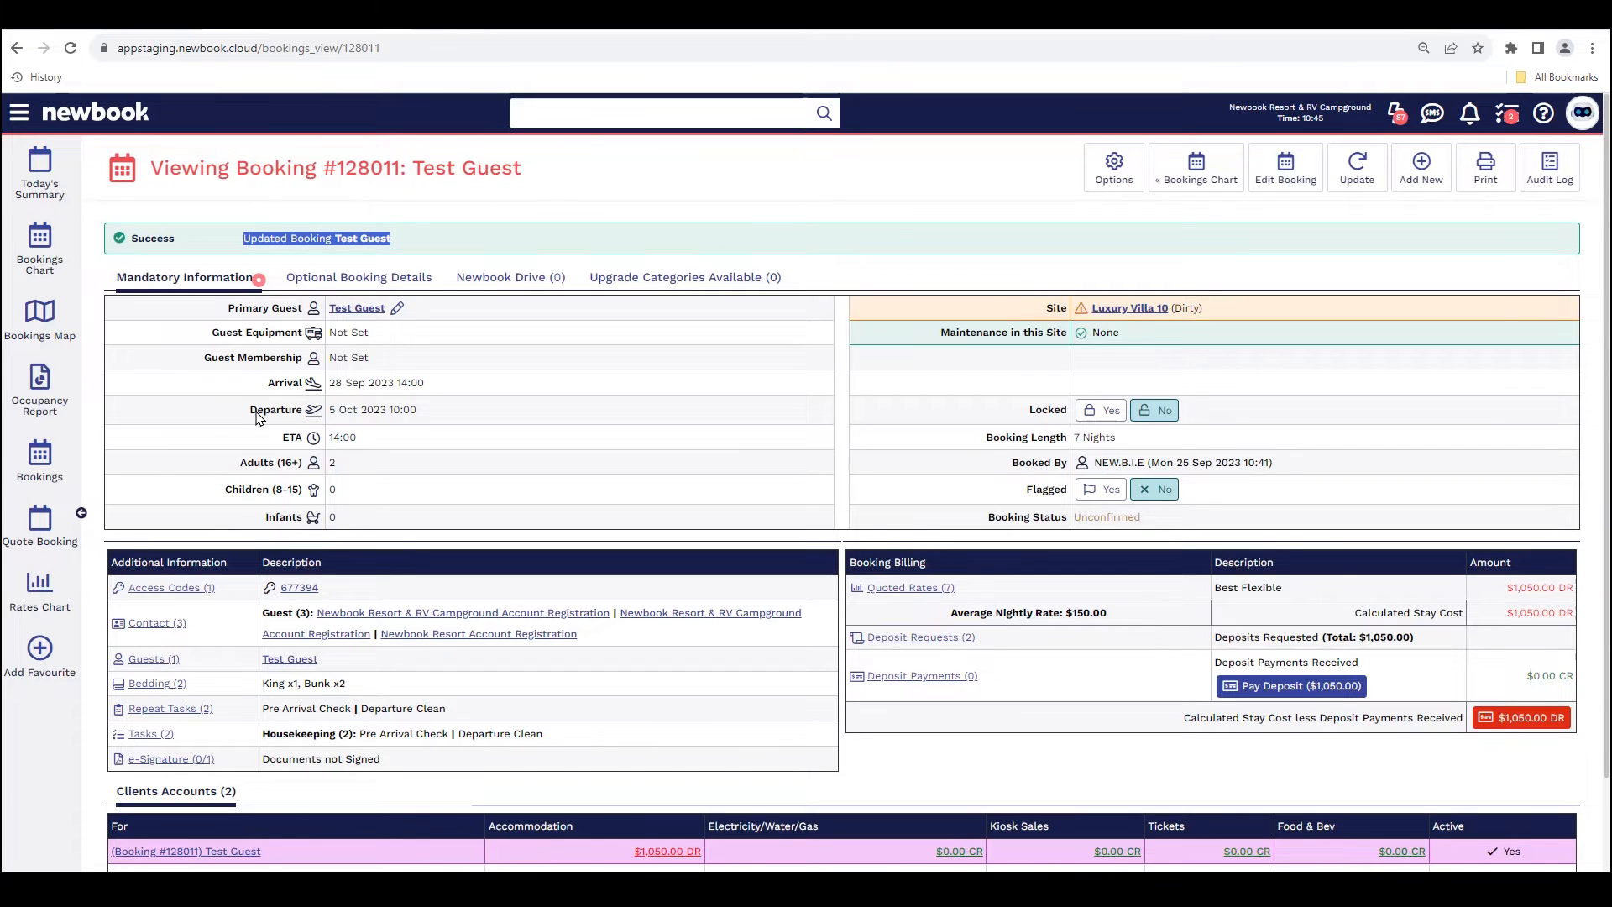
pyautogui.moveTo(258, 410); pyautogui.dragTo(430, 419)
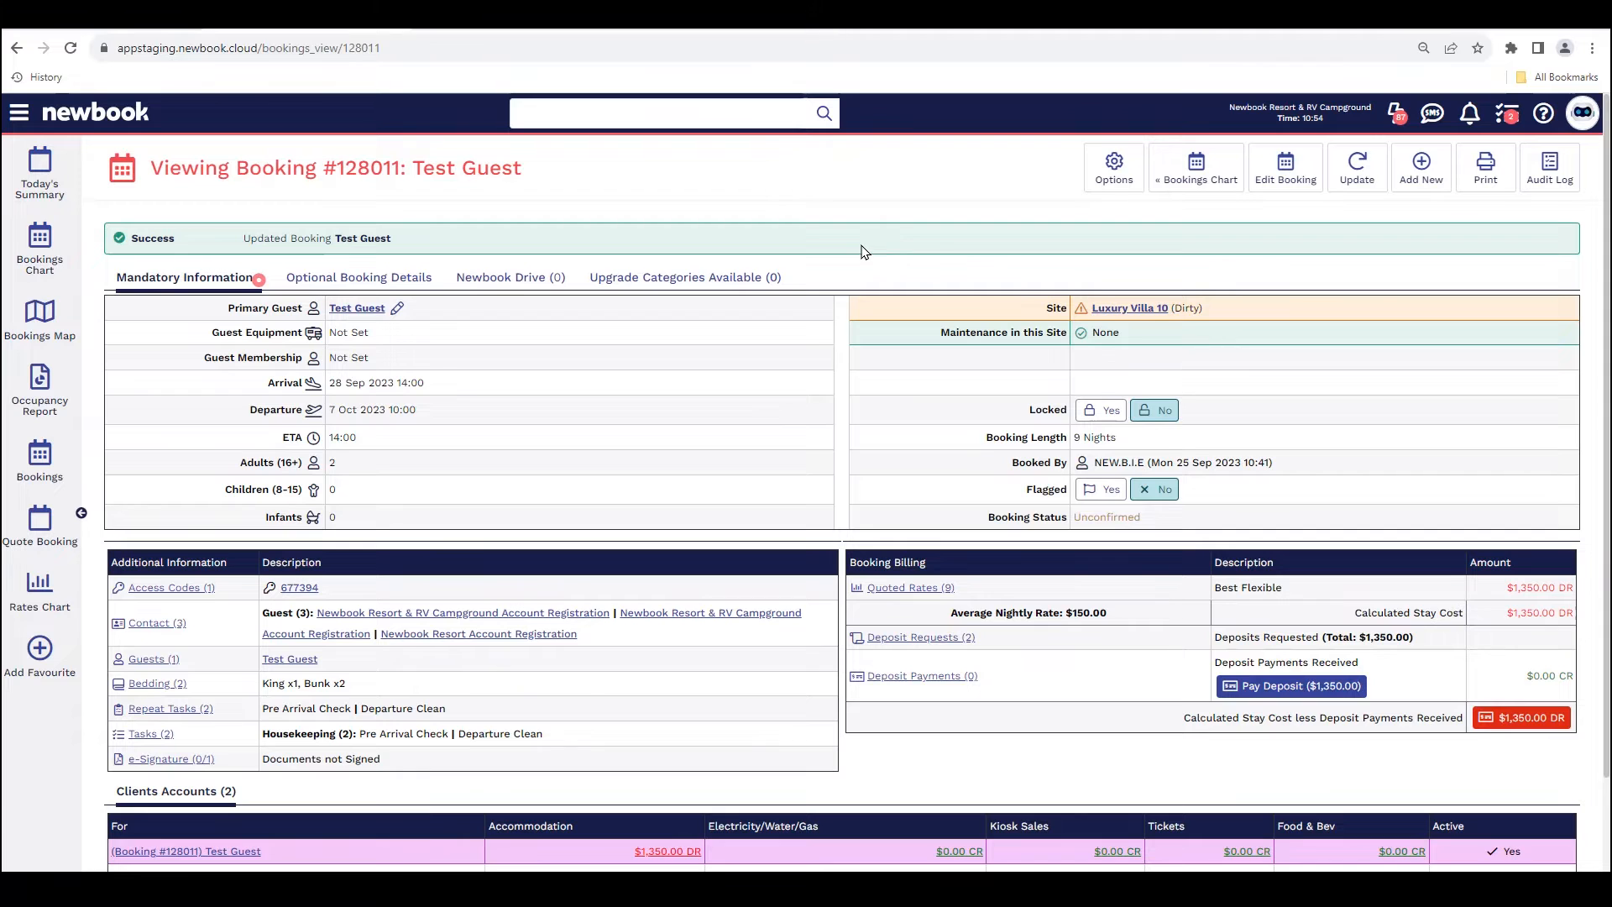
# Step: Search globally for Test Guest's booking groups and open Test Guest Group Oct 23
pyautogui.write('Test Guest')
pyautogui.press('Return')
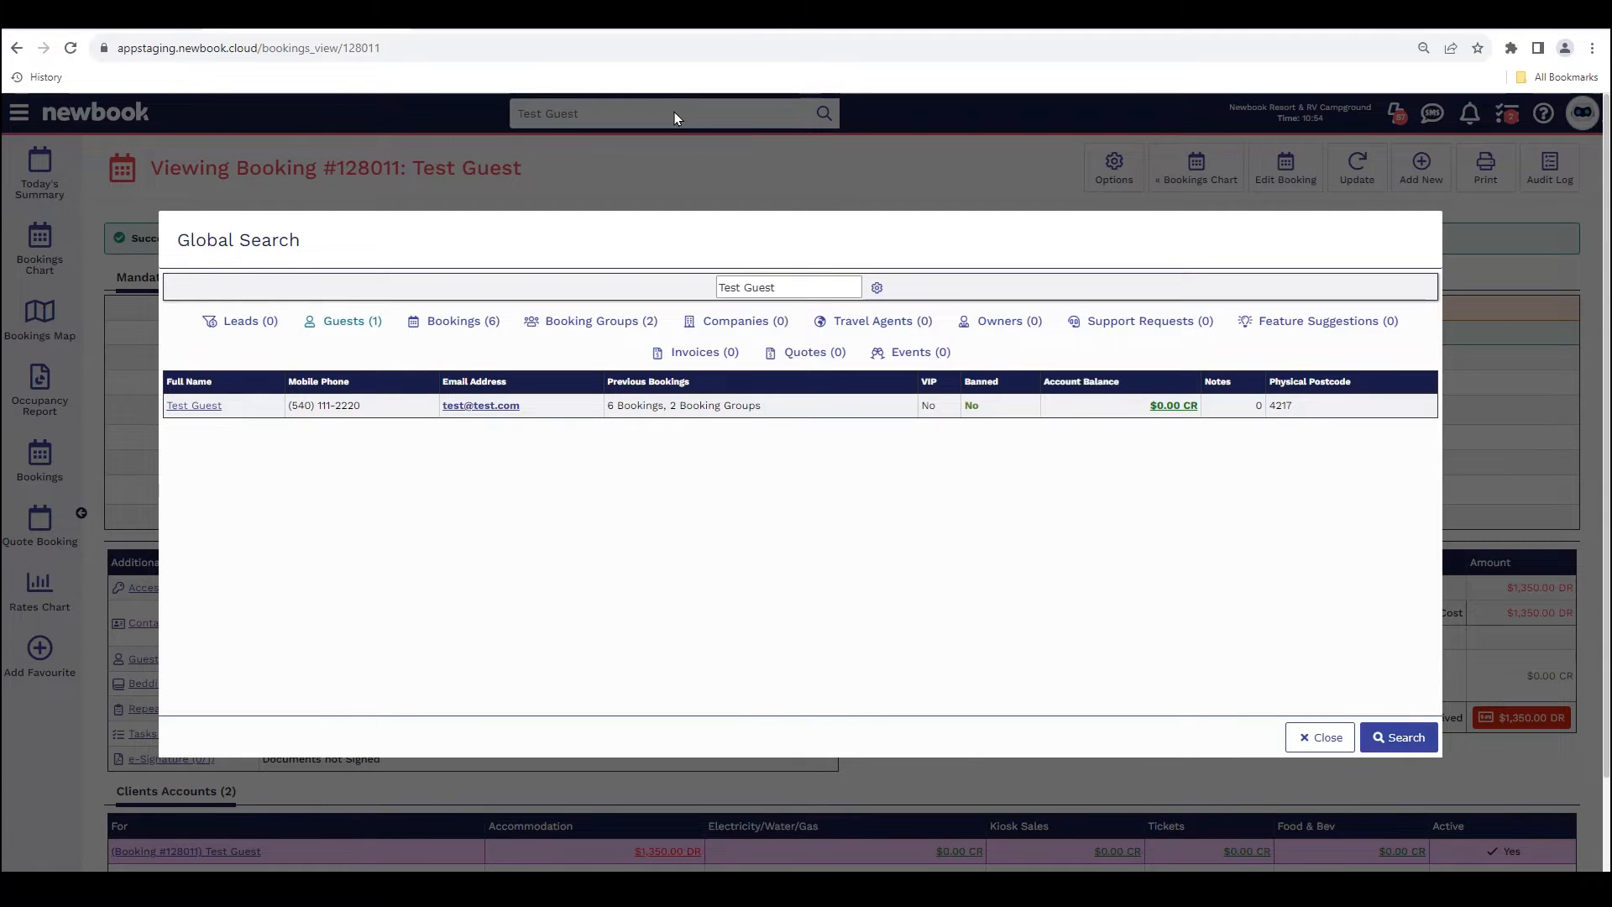
pyautogui.click(574, 323)
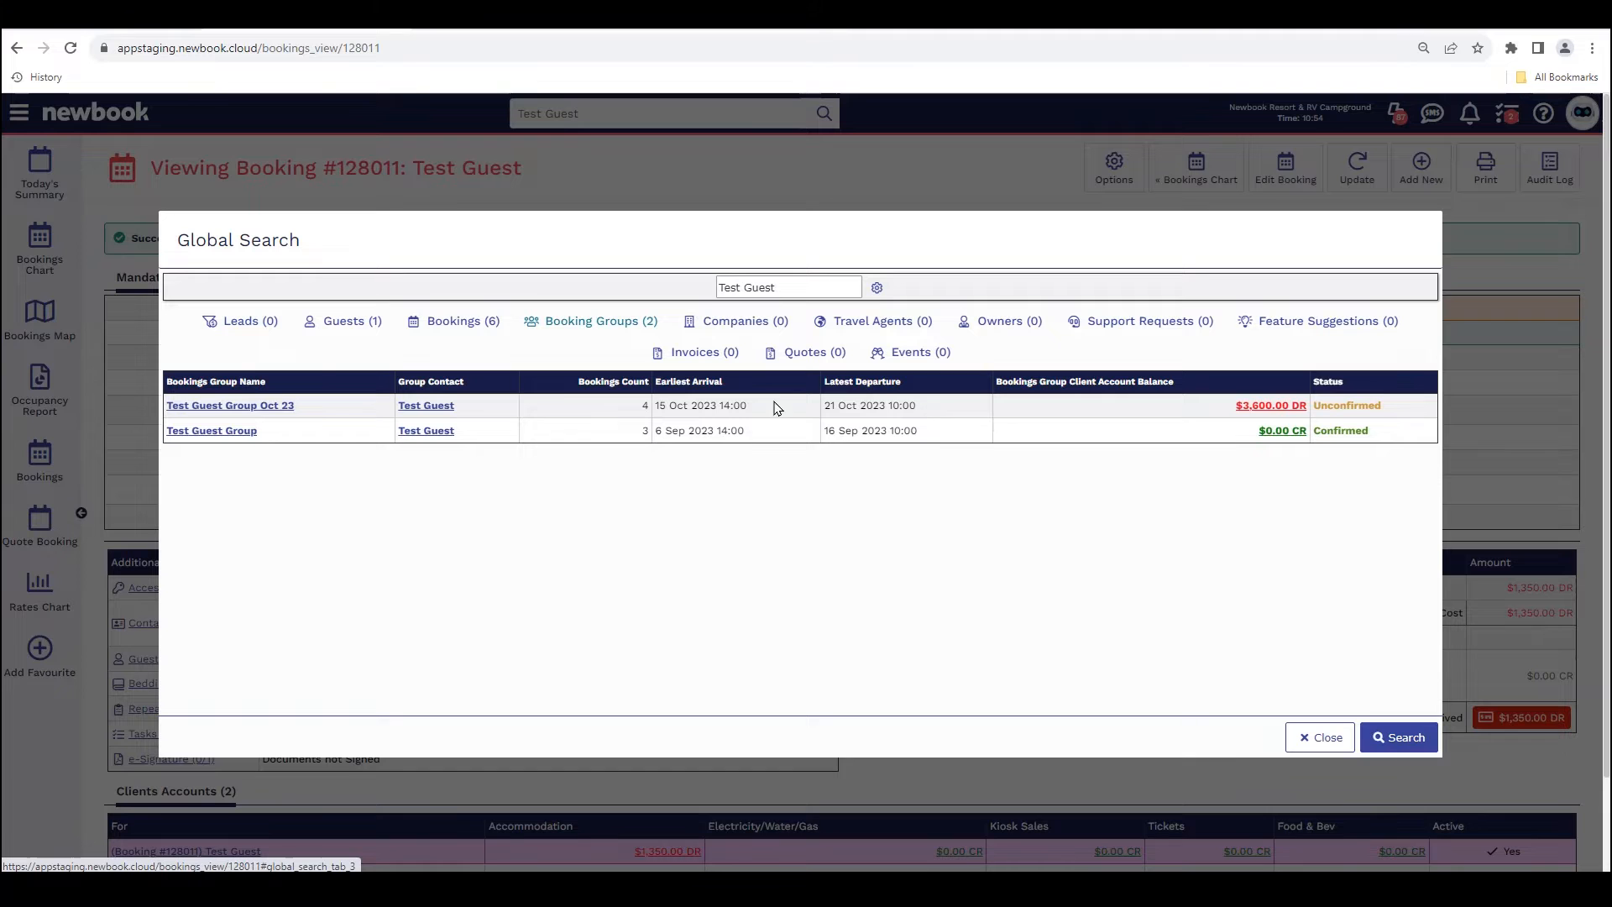
pyautogui.click(226, 407)
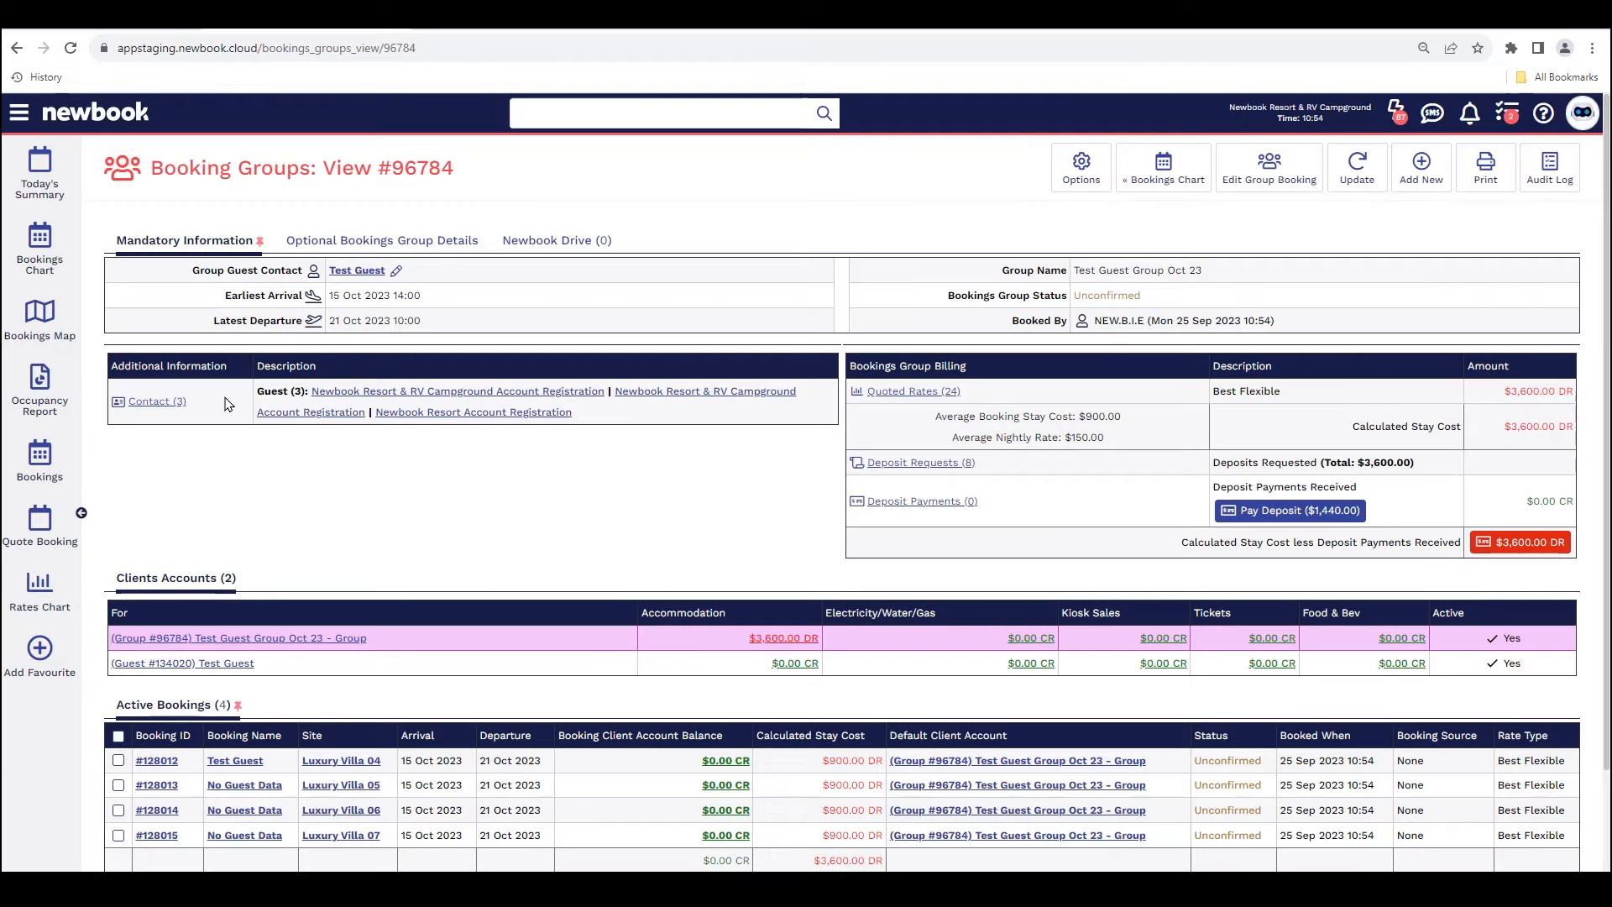
pyautogui.moveTo(151, 172); pyautogui.dragTo(485, 189)
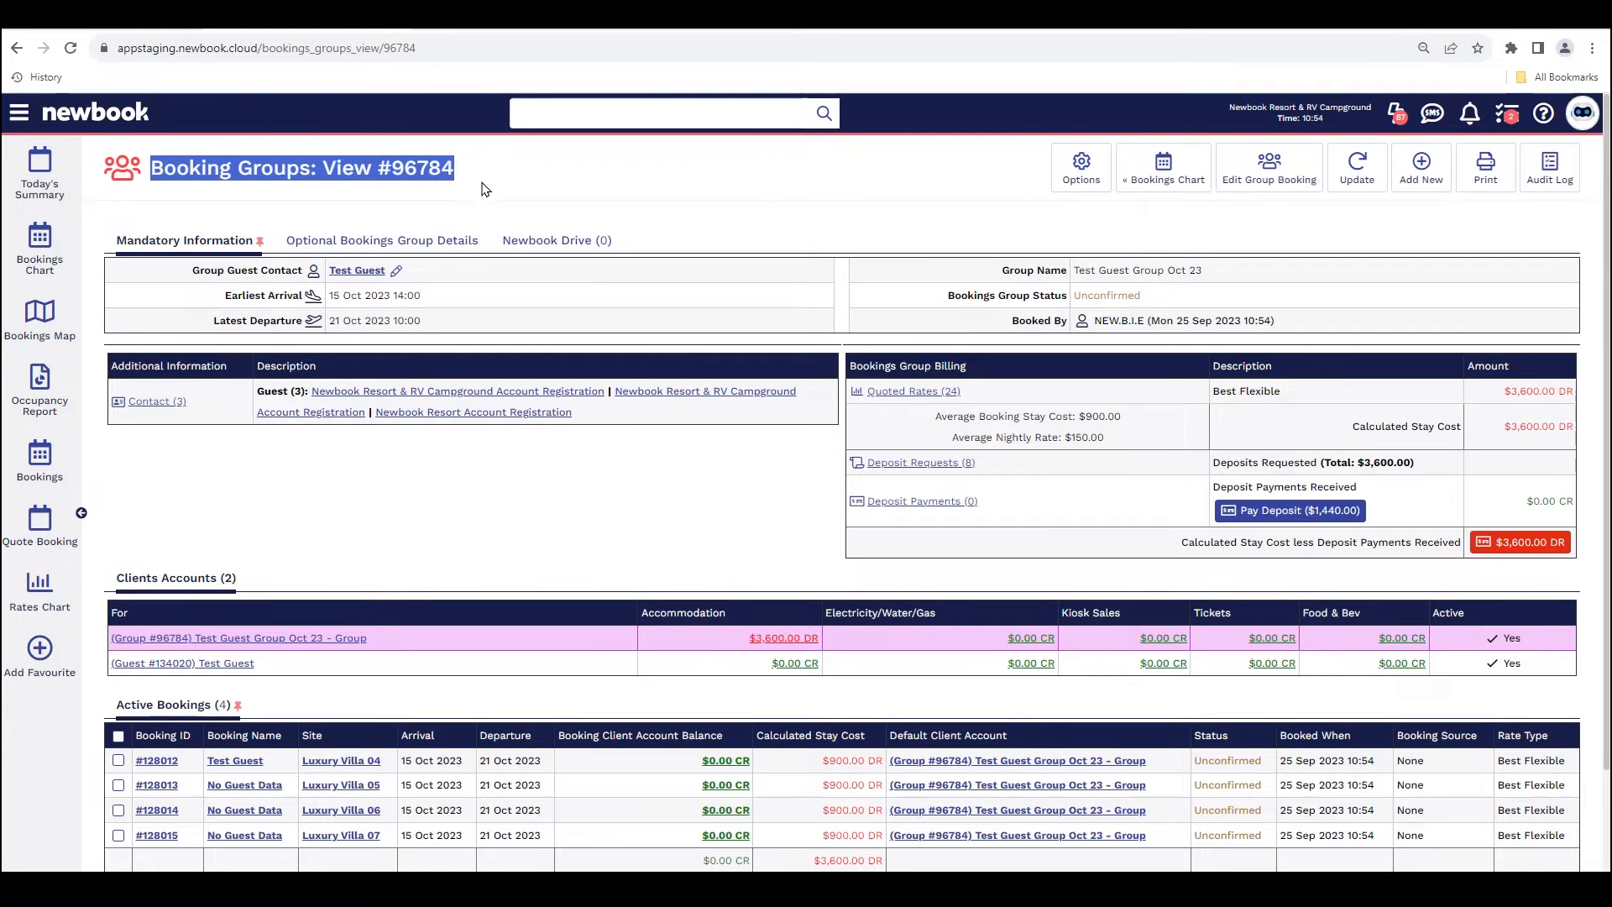
pyautogui.click(486, 186)
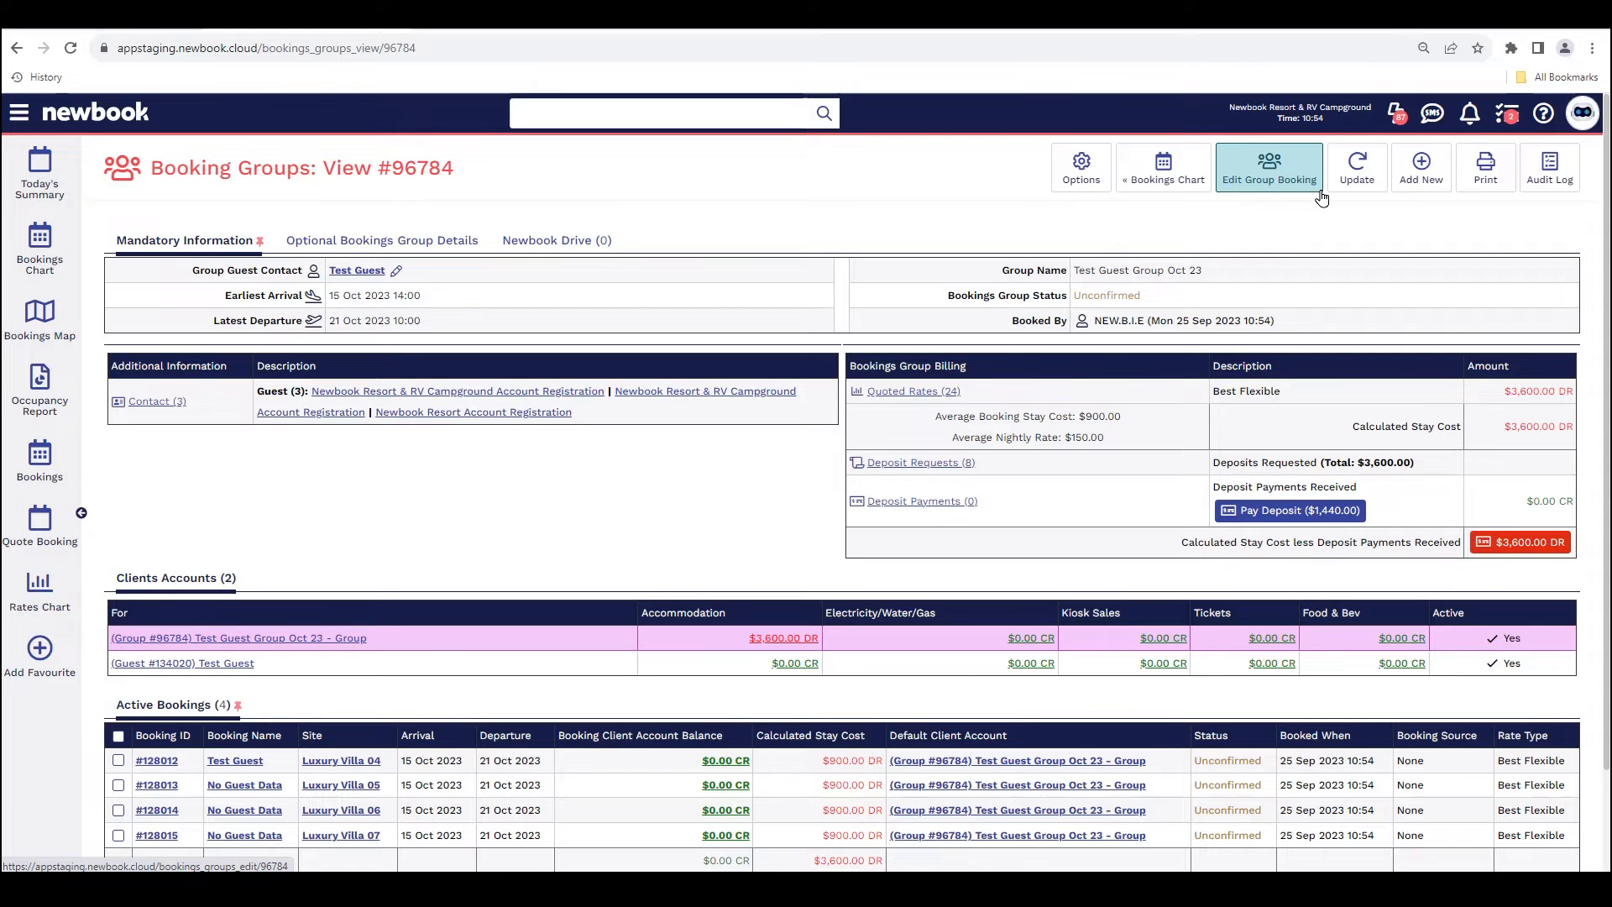
# Step: Open the group booking for editing and review its guest contact, group name and each booking's primary guest field
pyautogui.click(1264, 179)
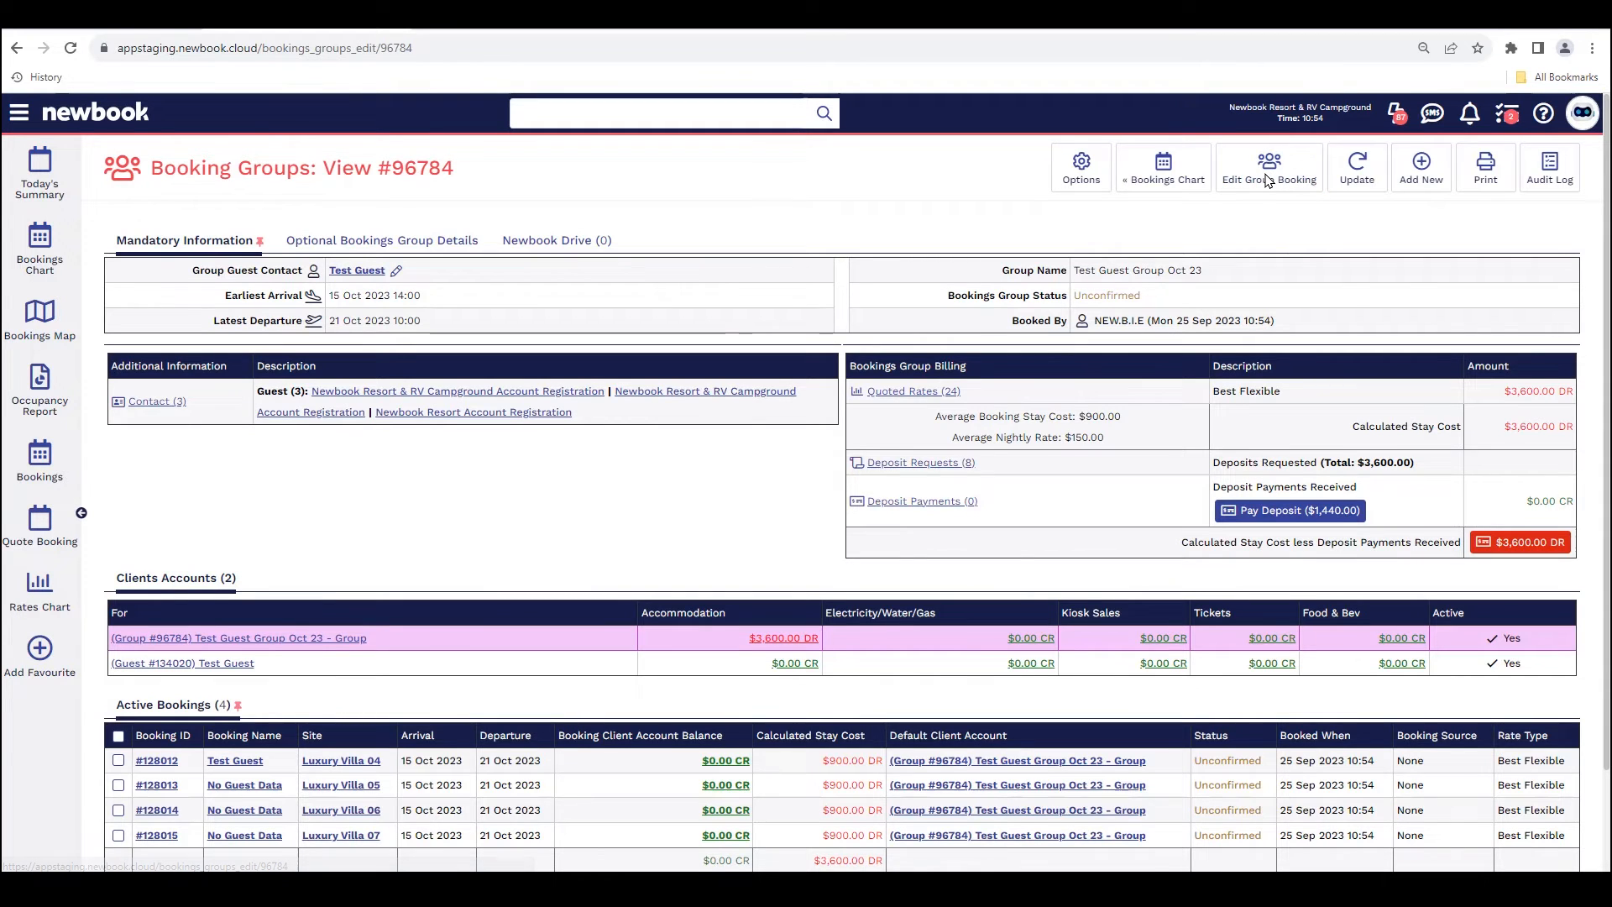
pyautogui.moveTo(475, 178); pyautogui.dragTo(143, 173)
pyautogui.moveTo(176, 277); pyautogui.dragTo(309, 281)
pyautogui.moveTo(993, 274); pyautogui.dragTo(1073, 280)
pyautogui.click(981, 398)
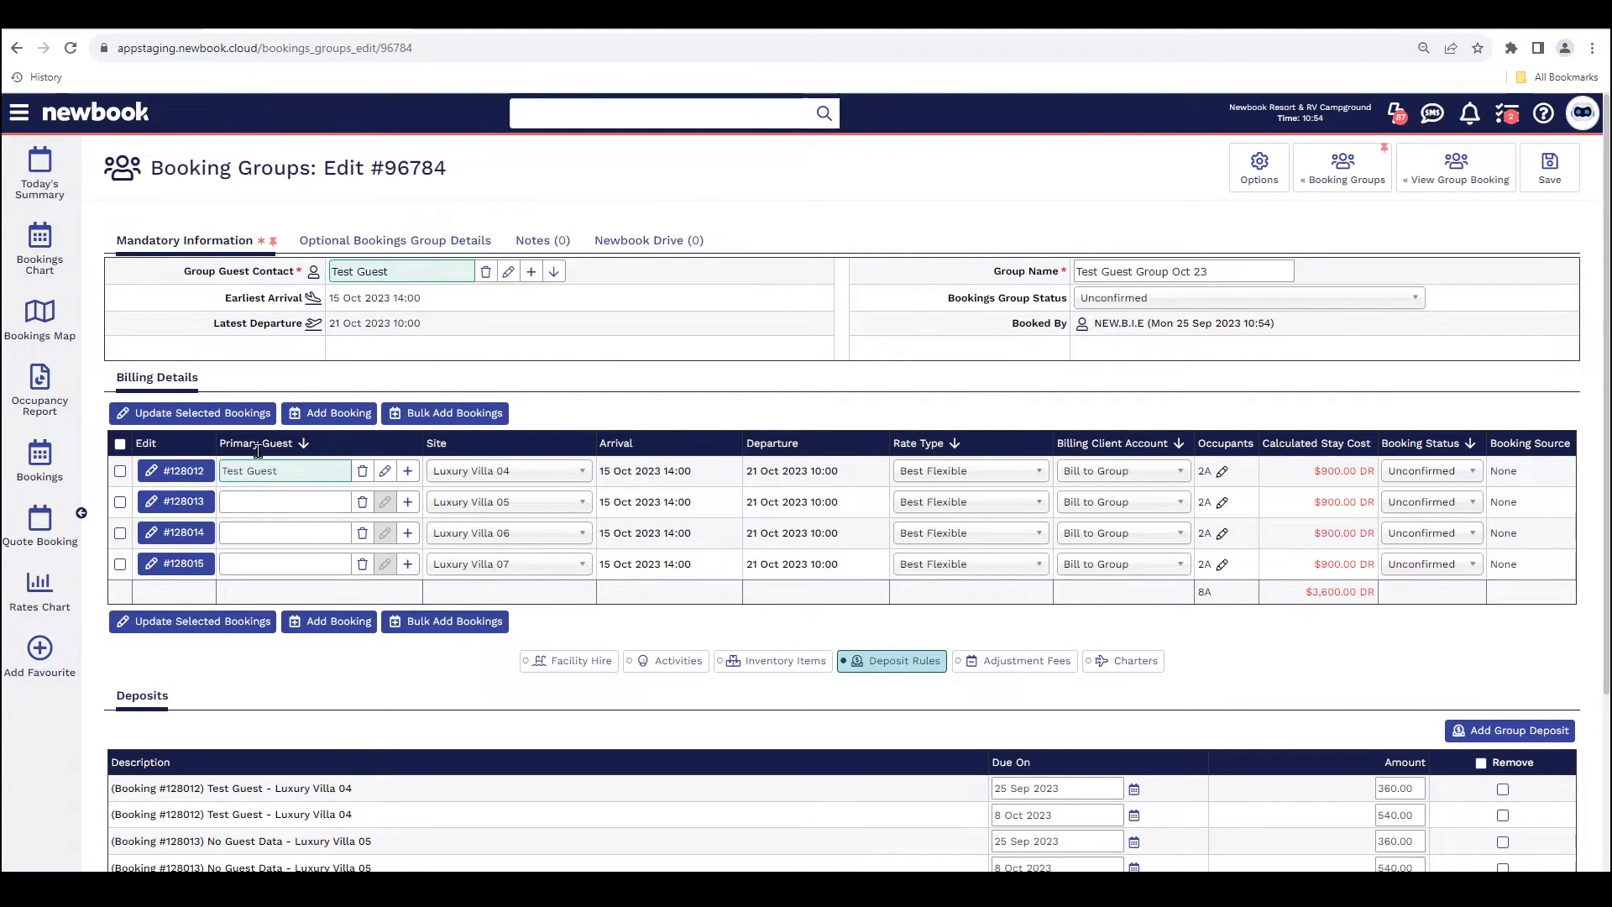
pyautogui.click(254, 501)
pyautogui.click(256, 537)
pyautogui.click(252, 563)
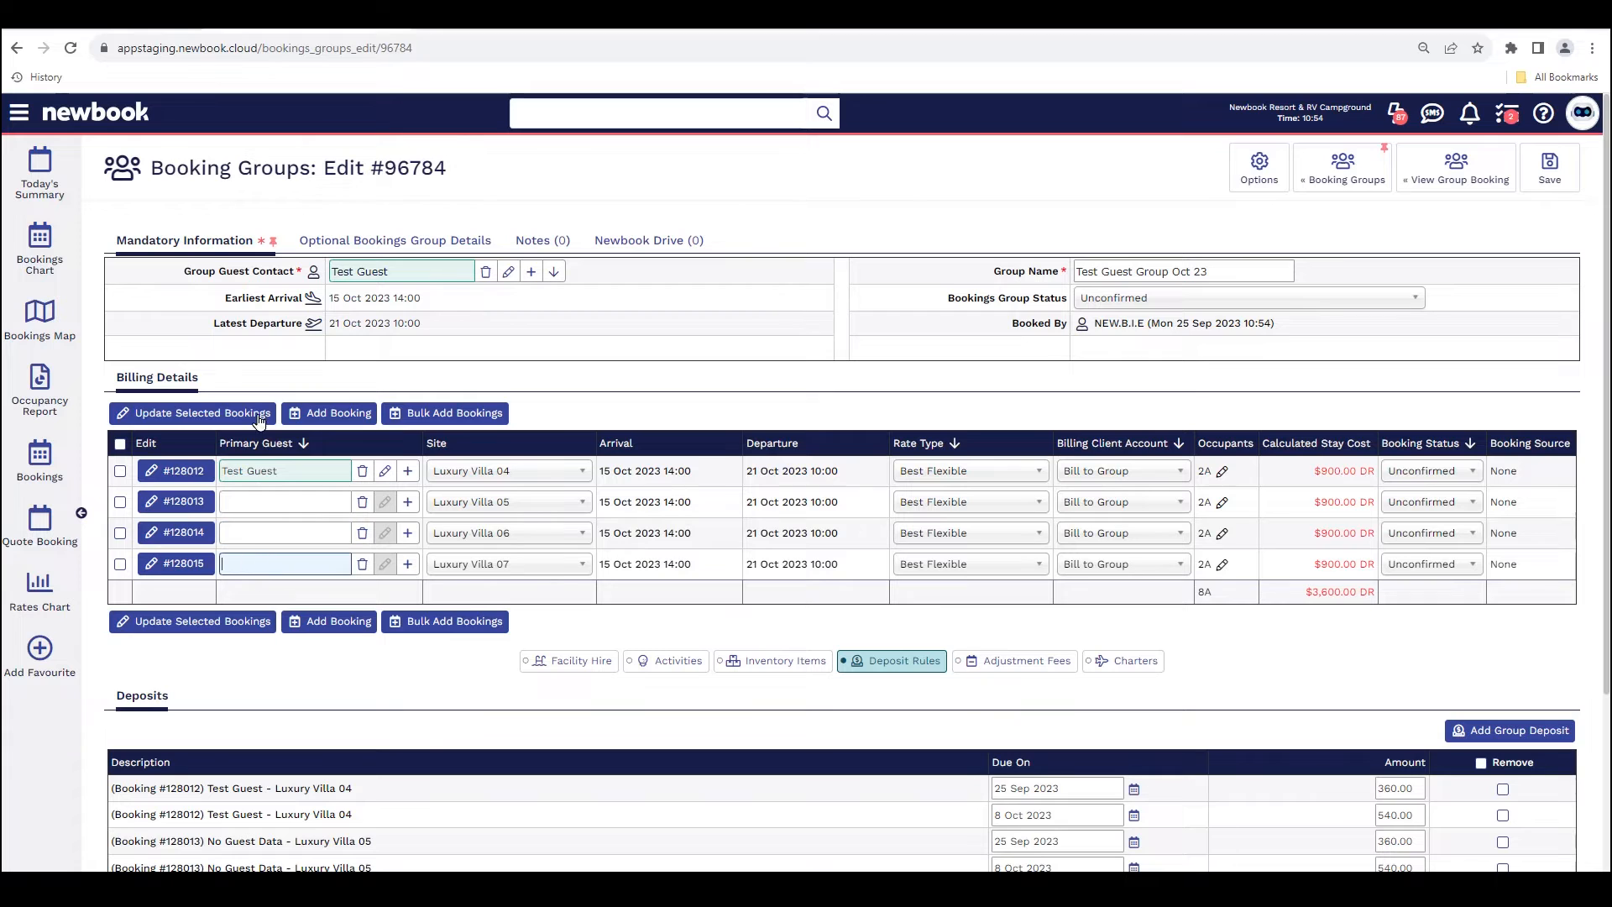
# Step: Select all four bookings in the group and open them for a bulk update of the selected bookings
pyautogui.moveTo(426, 443); pyautogui.dragTo(469, 449)
pyautogui.moveTo(760, 444); pyautogui.dragTo(800, 445)
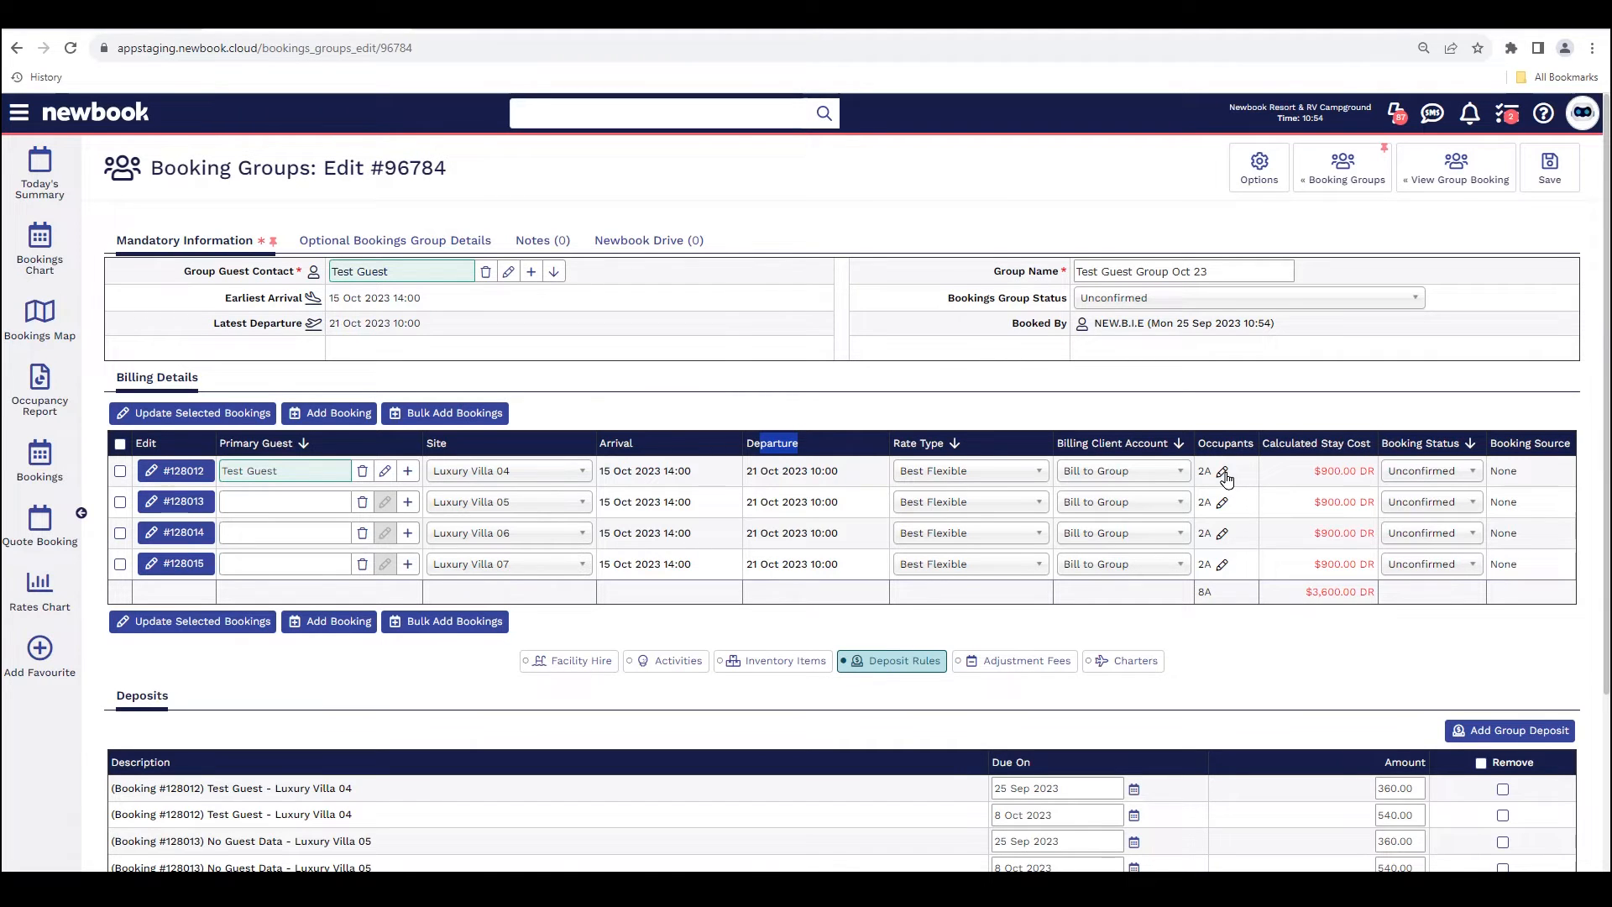
pyautogui.click(121, 444)
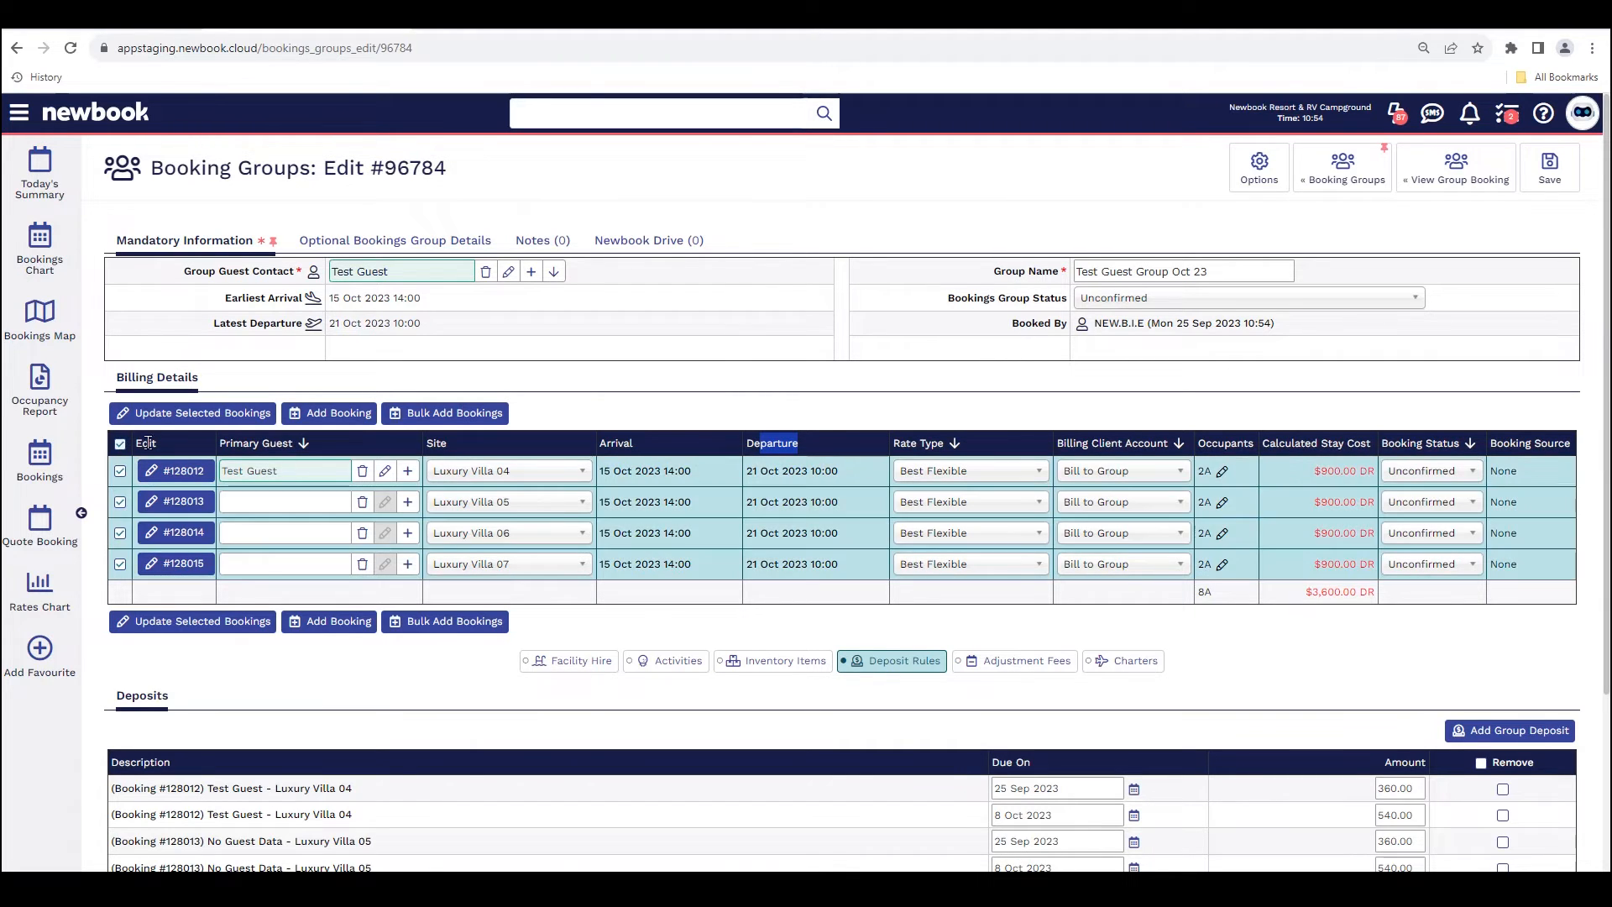
pyautogui.moveTo(746, 472); pyautogui.dragTo(801, 475)
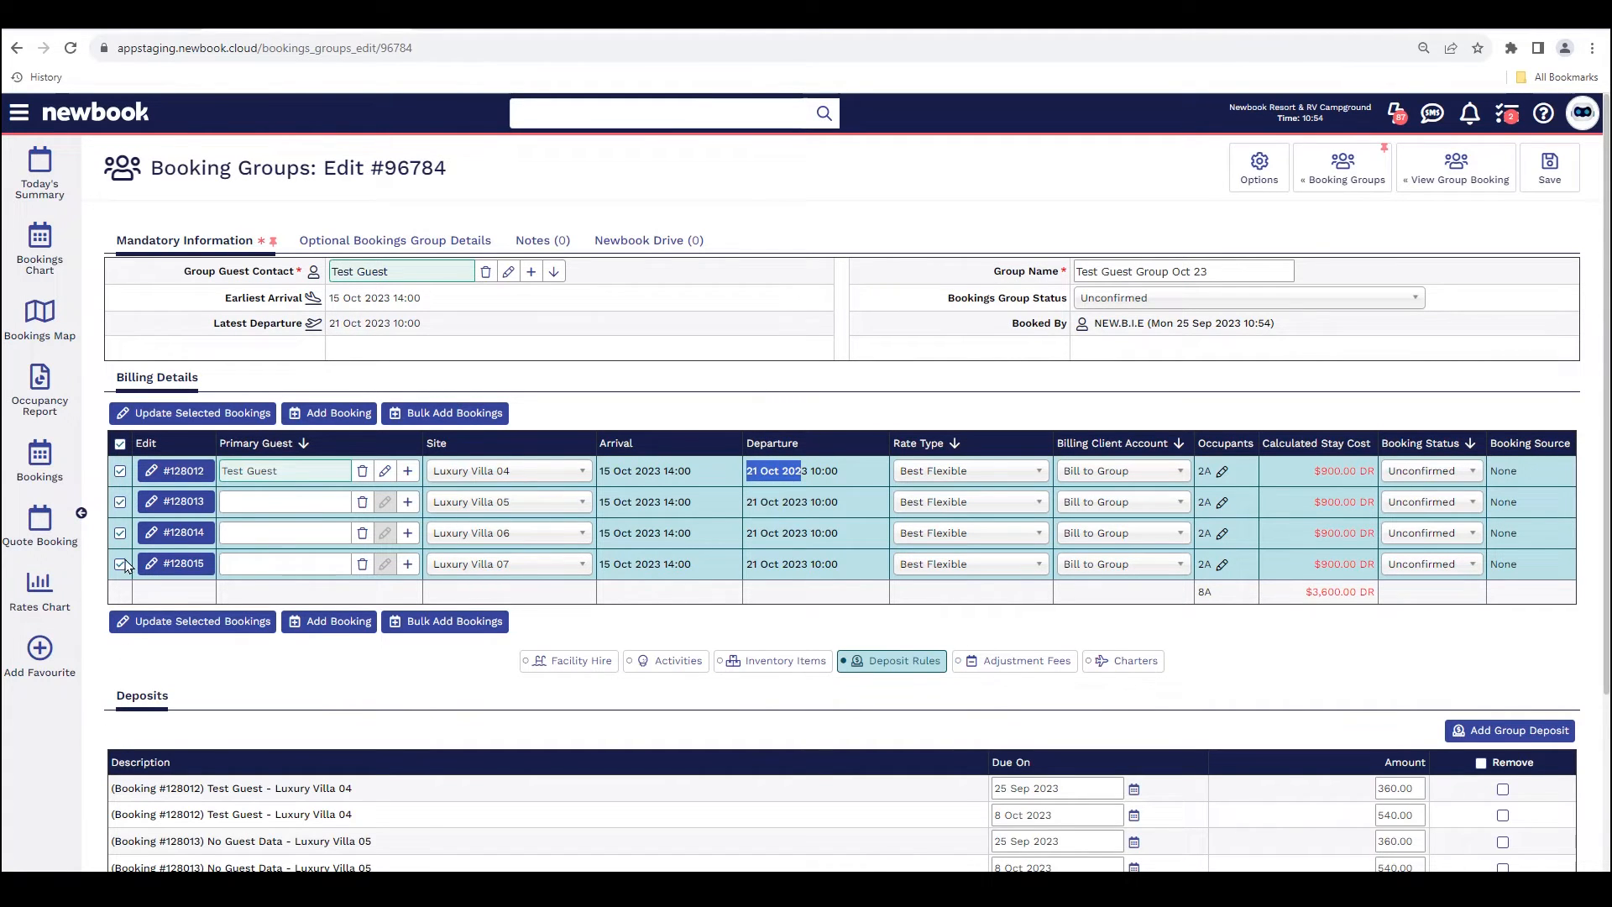
pyautogui.click(225, 415)
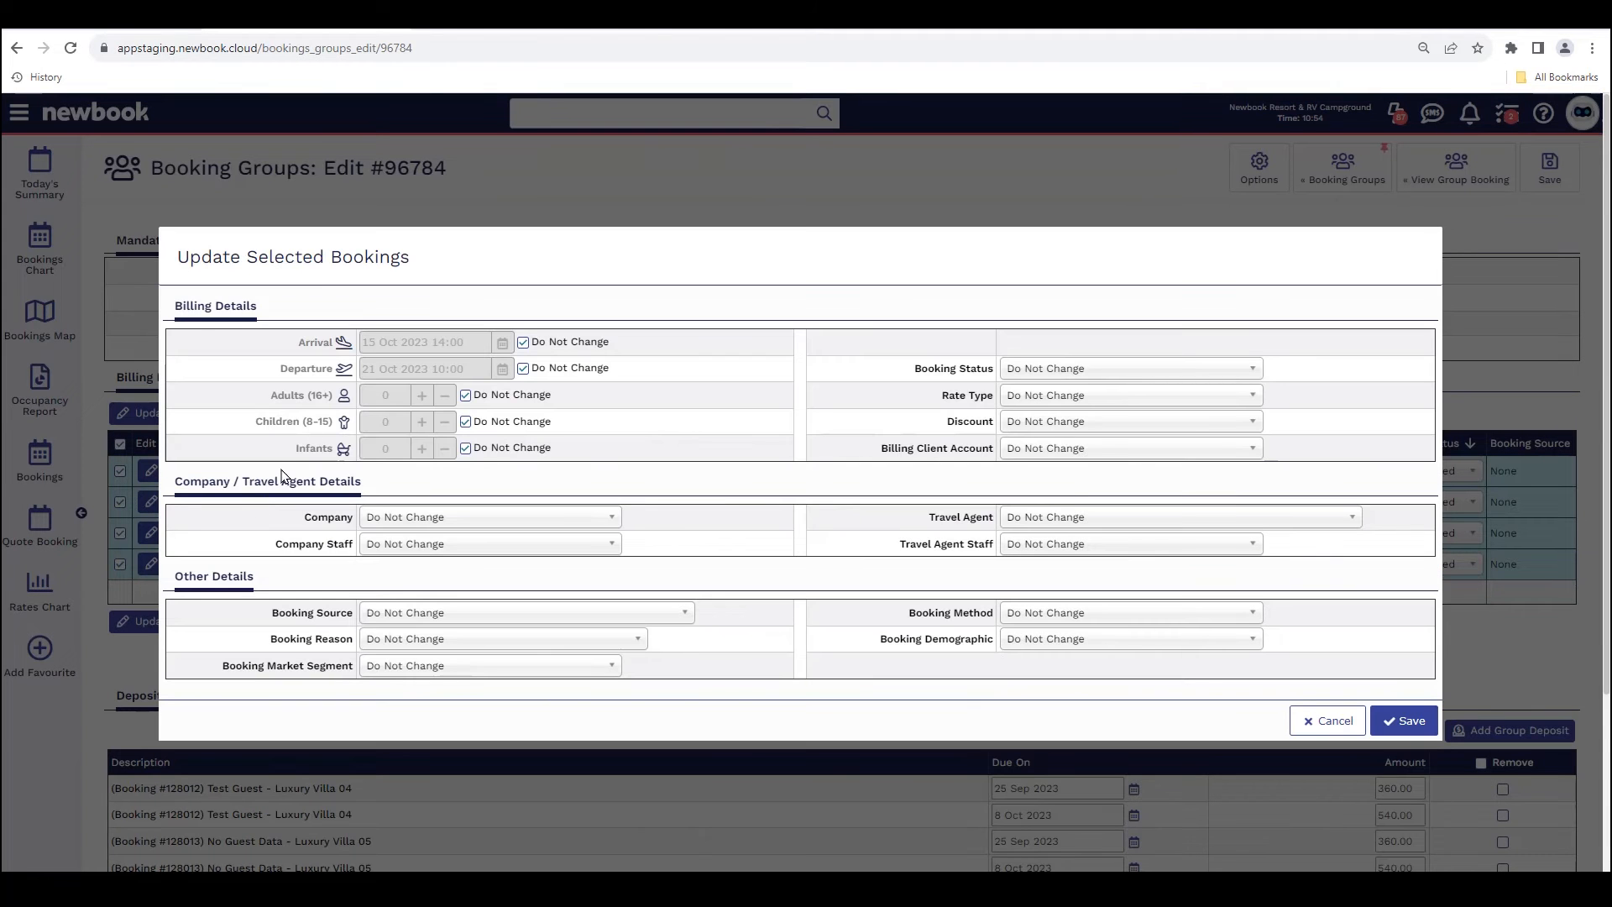
# Step: Set the selected bookings' departure to 22 Oct 2023 and their number of adults to 2
pyautogui.moveTo(282, 369); pyautogui.dragTo(334, 376)
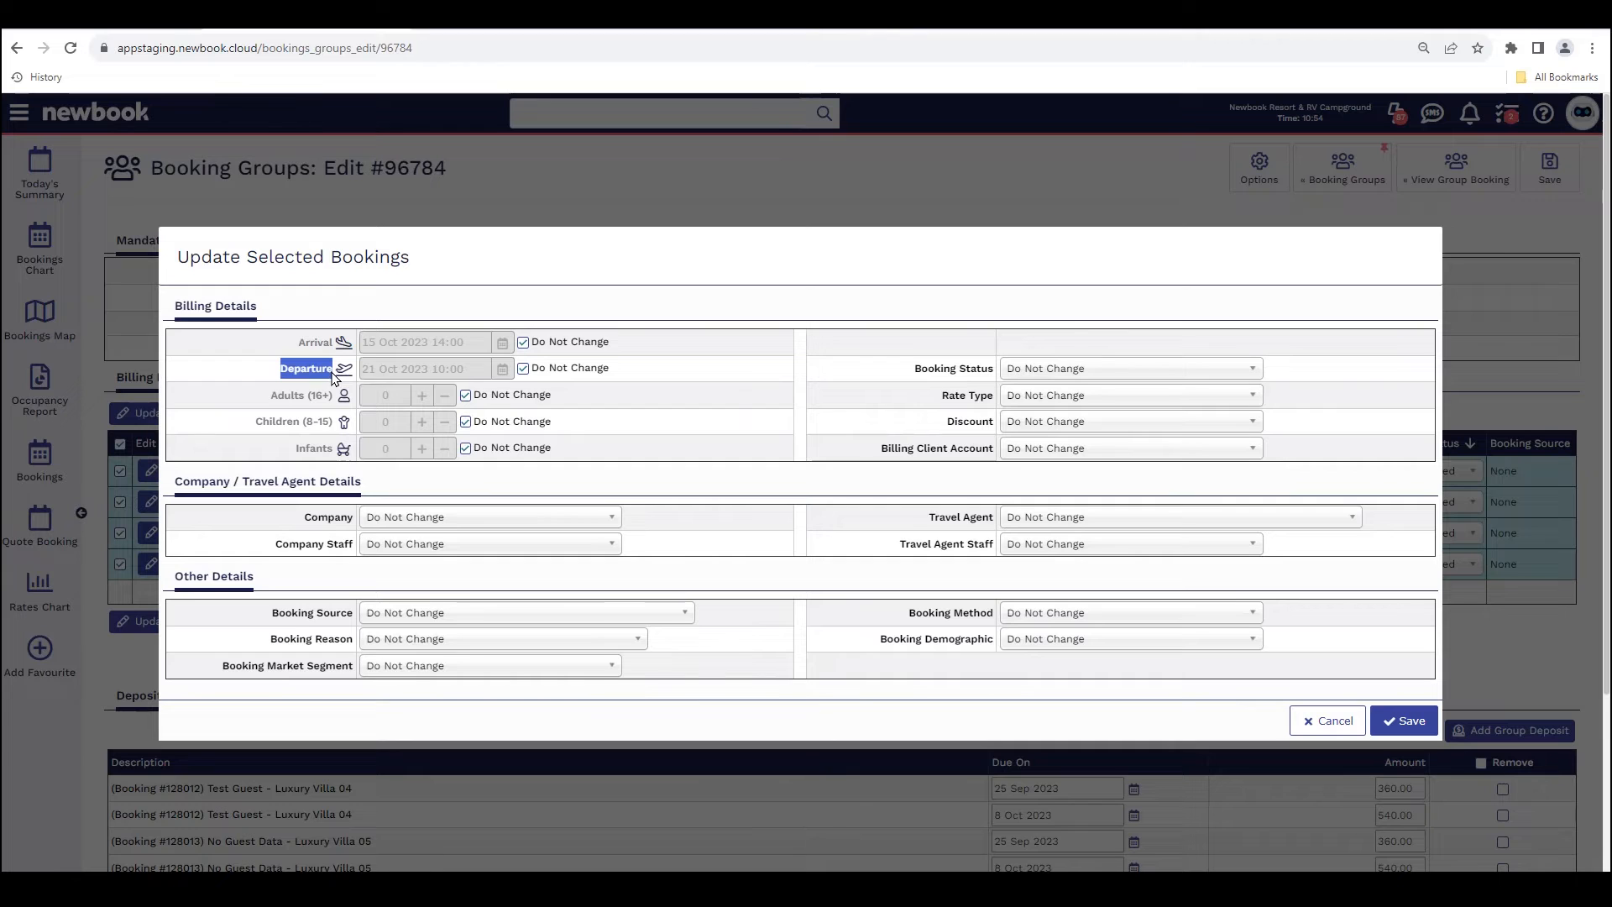
pyautogui.click(524, 368)
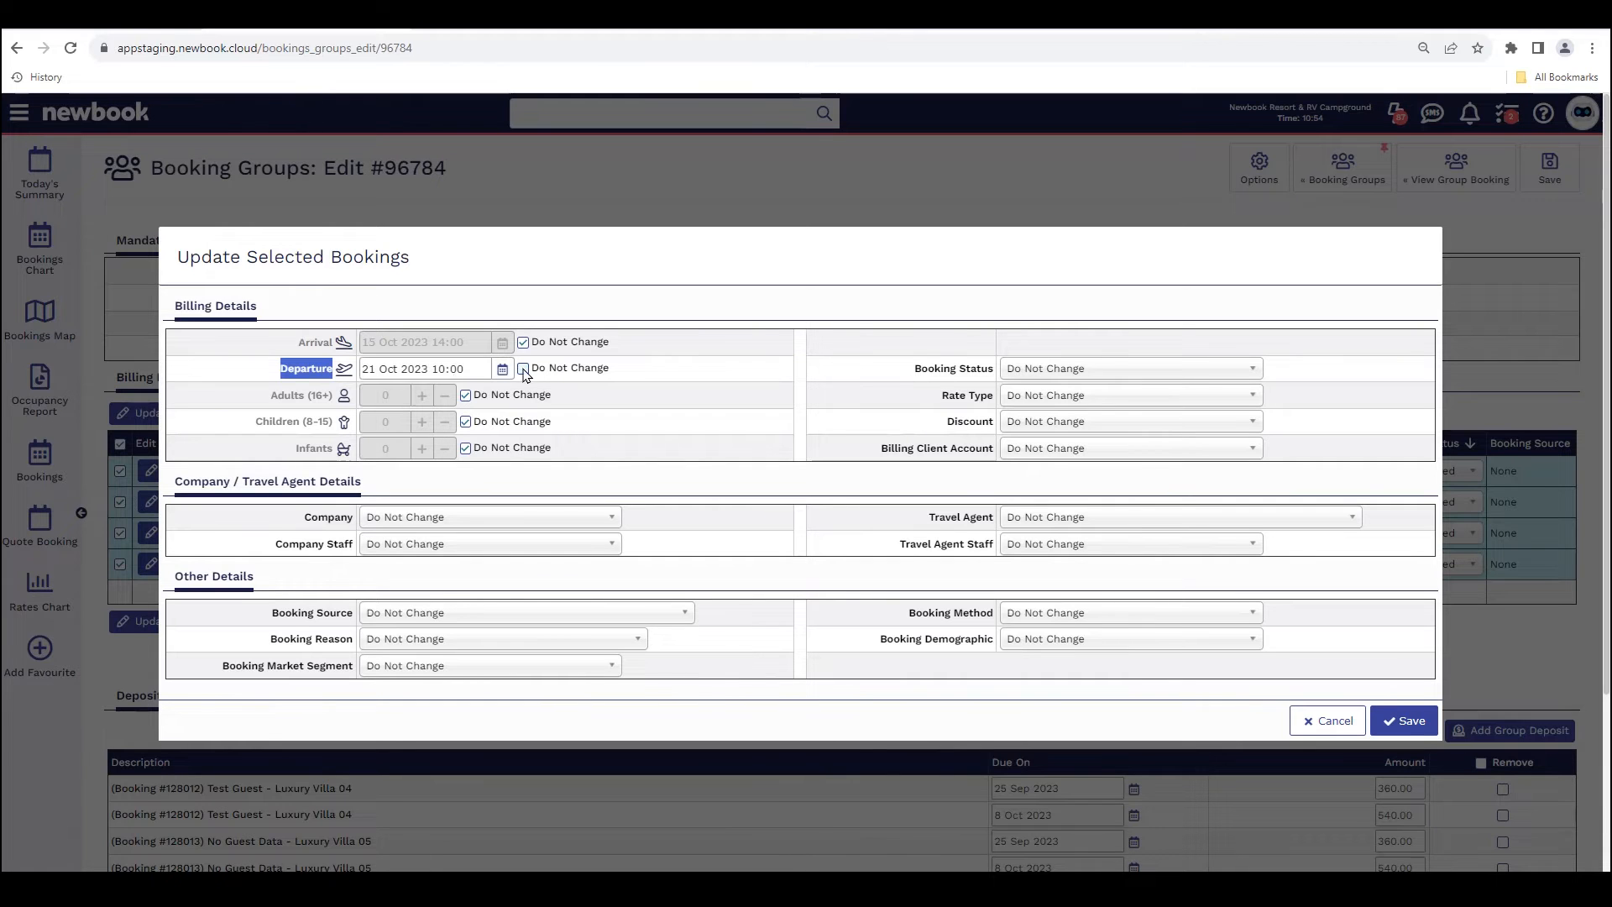
pyautogui.click(502, 369)
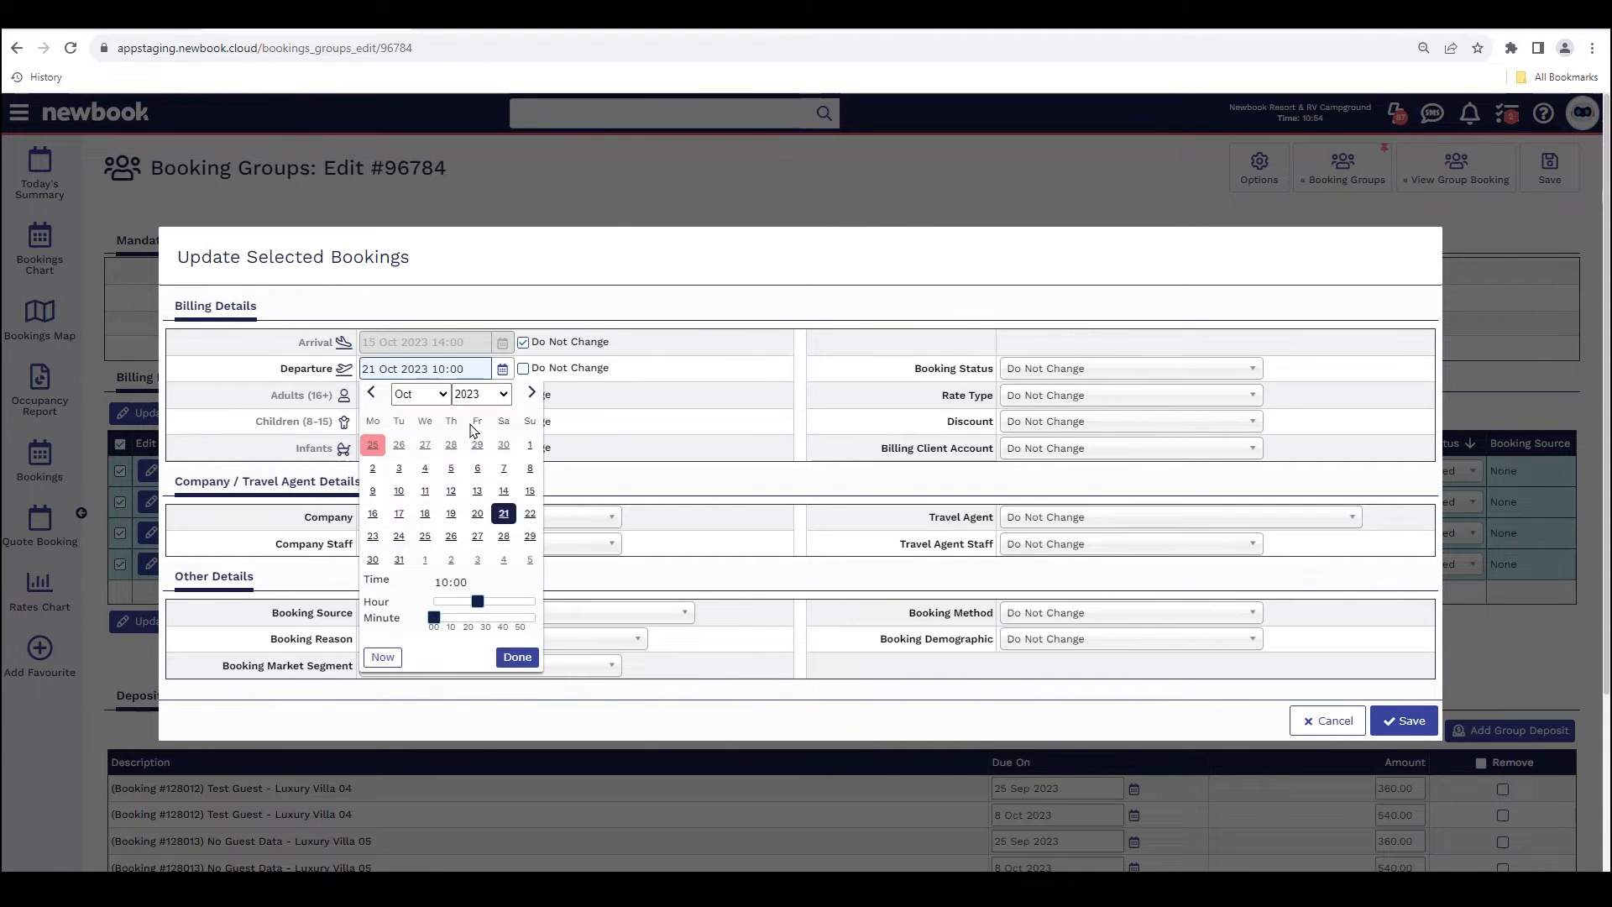
pyautogui.click(529, 514)
pyautogui.click(647, 418)
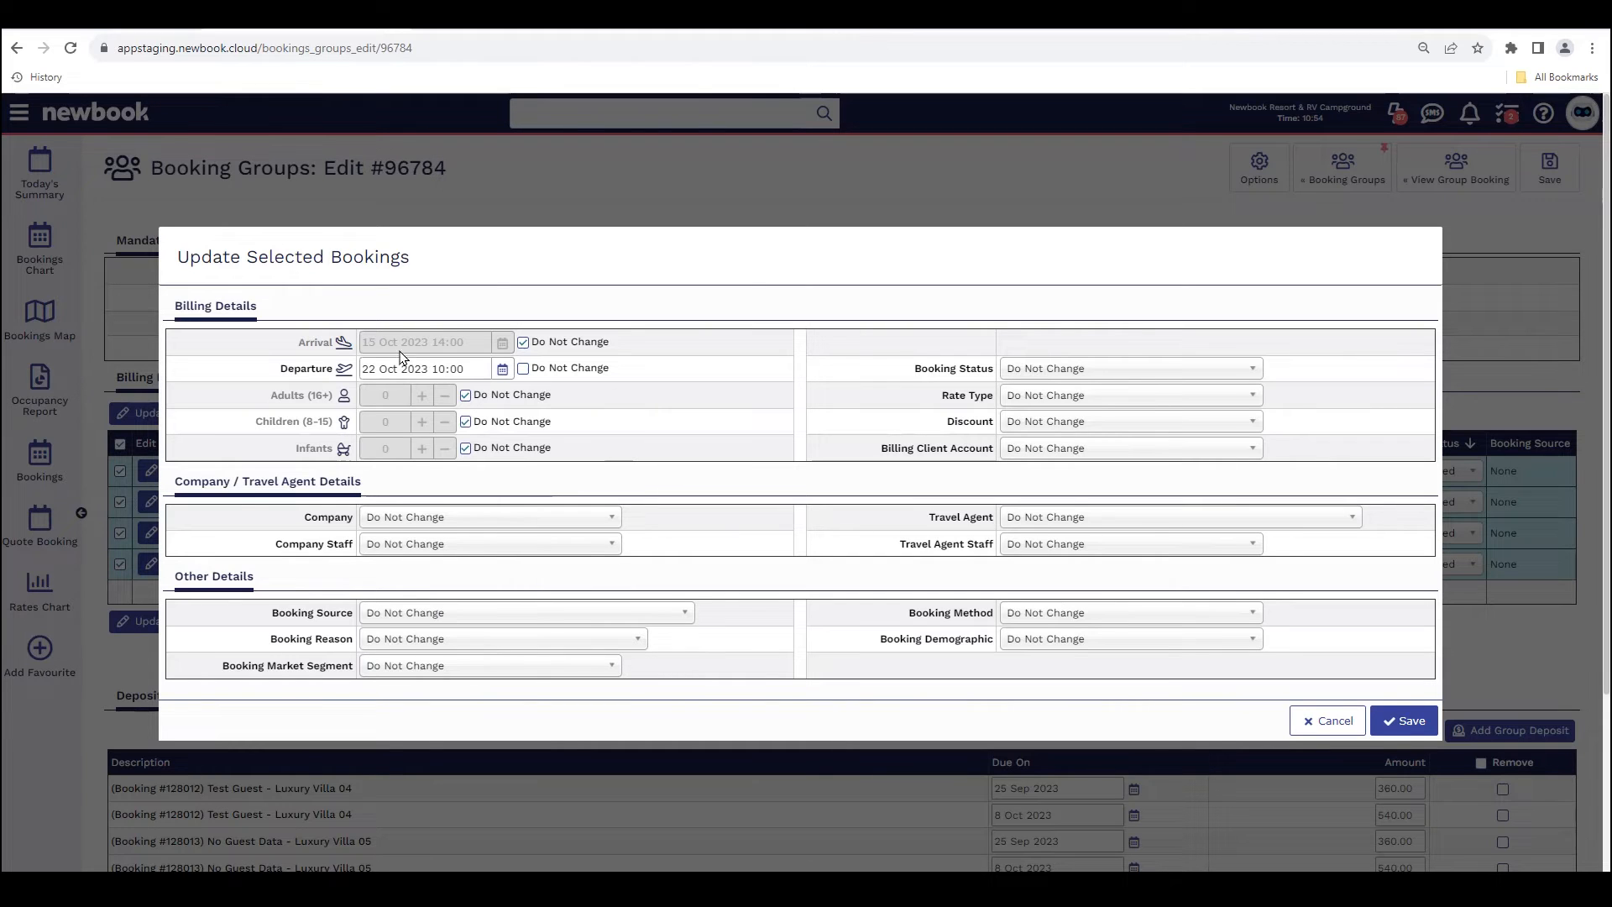
pyautogui.moveTo(272, 395); pyautogui.dragTo(409, 402)
pyautogui.click(467, 395)
pyautogui.click(430, 401)
pyautogui.click(430, 401)
# Step: Check the rate type, company/travel agent and other detail options, and save the bulk update
pyautogui.moveTo(848, 398); pyautogui.dragTo(982, 397)
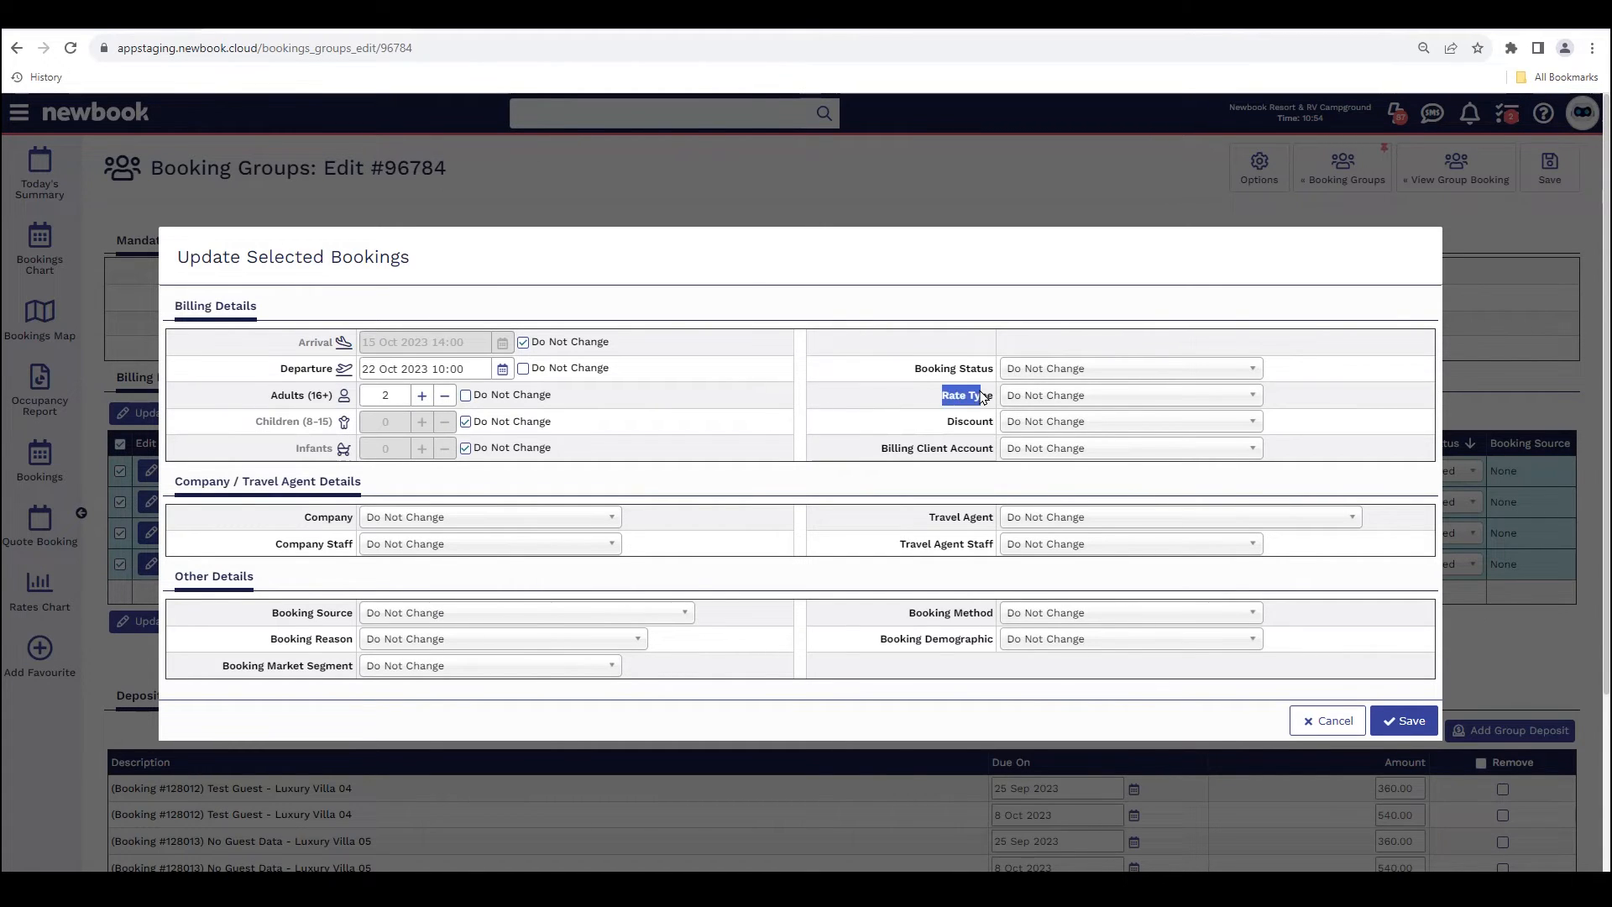
pyautogui.moveTo(865, 458); pyautogui.dragTo(178, 486)
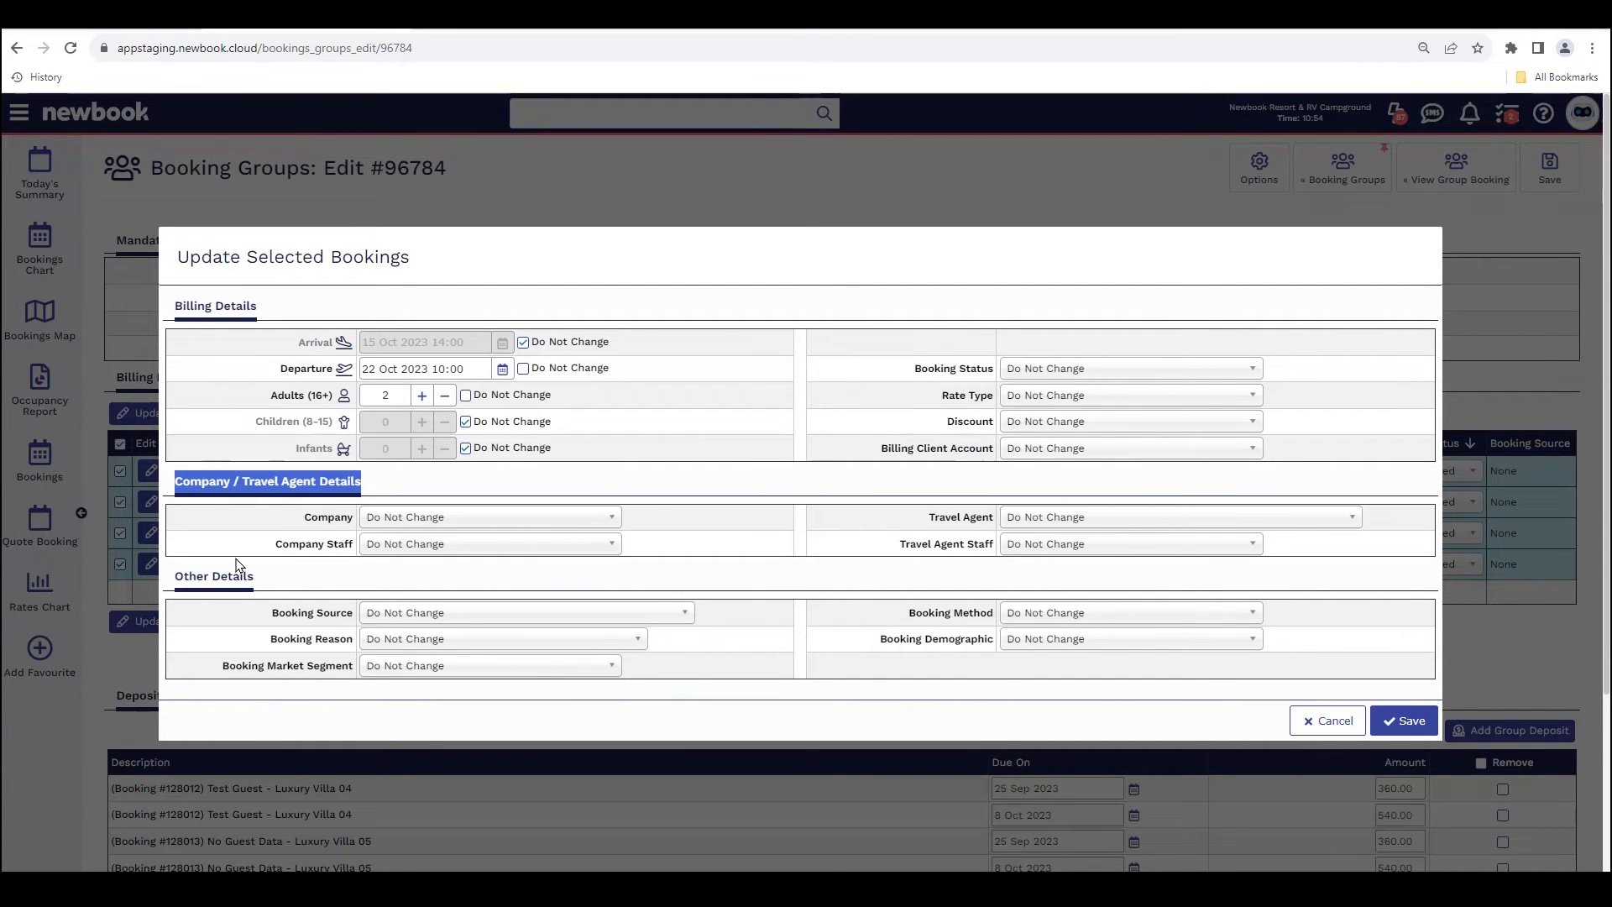
pyautogui.moveTo(294, 588); pyautogui.dragTo(174, 578)
pyautogui.click(352, 576)
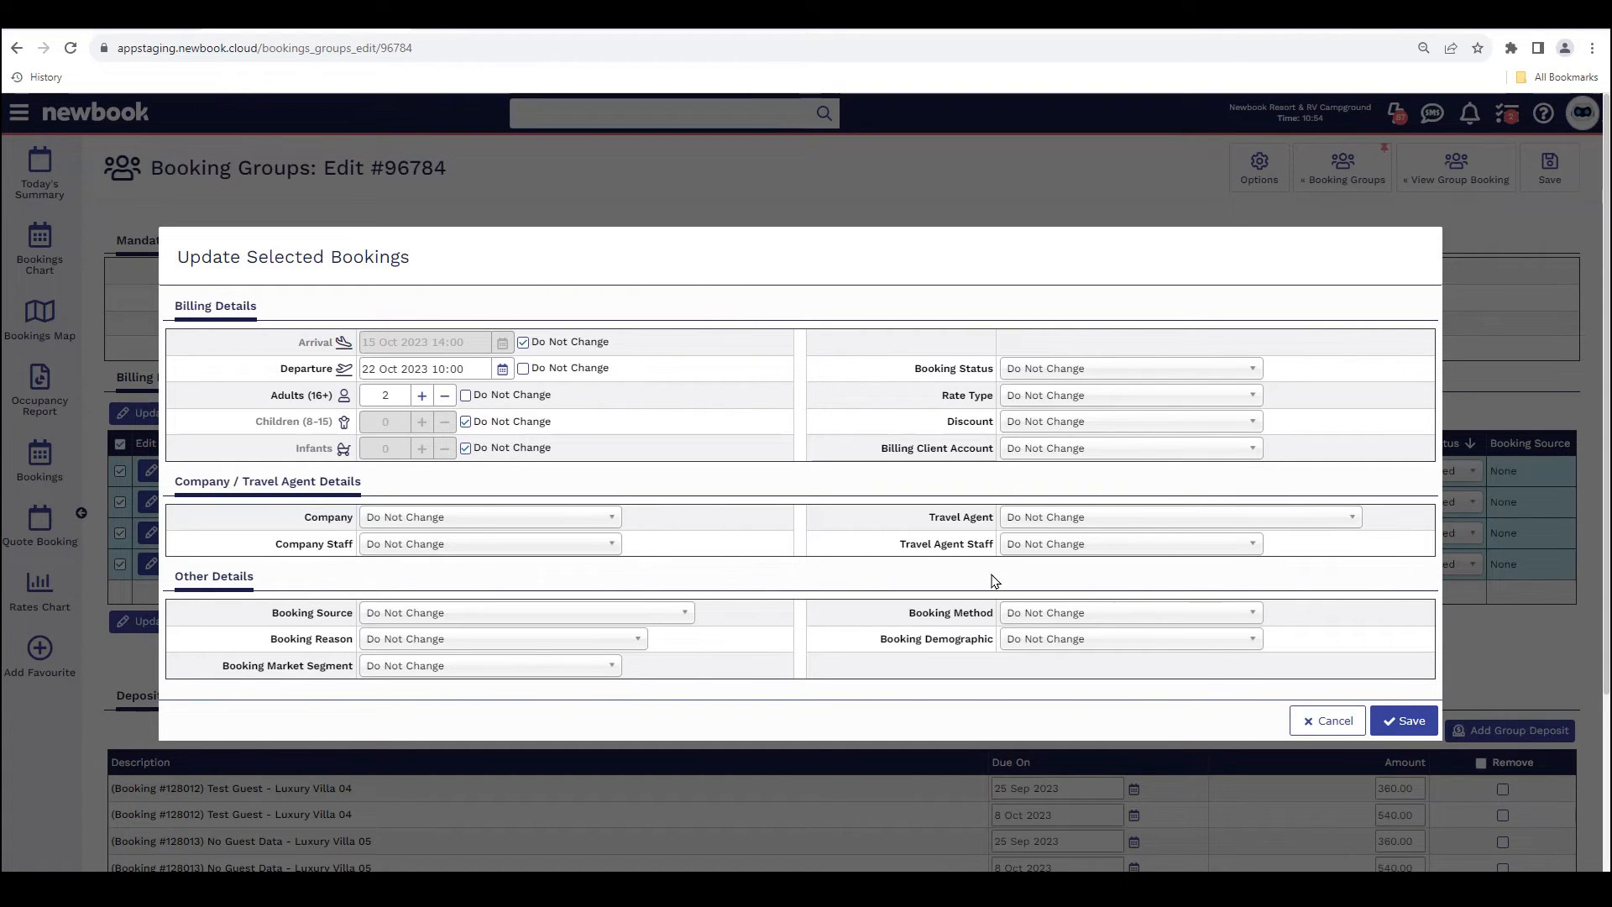
pyautogui.click(1411, 723)
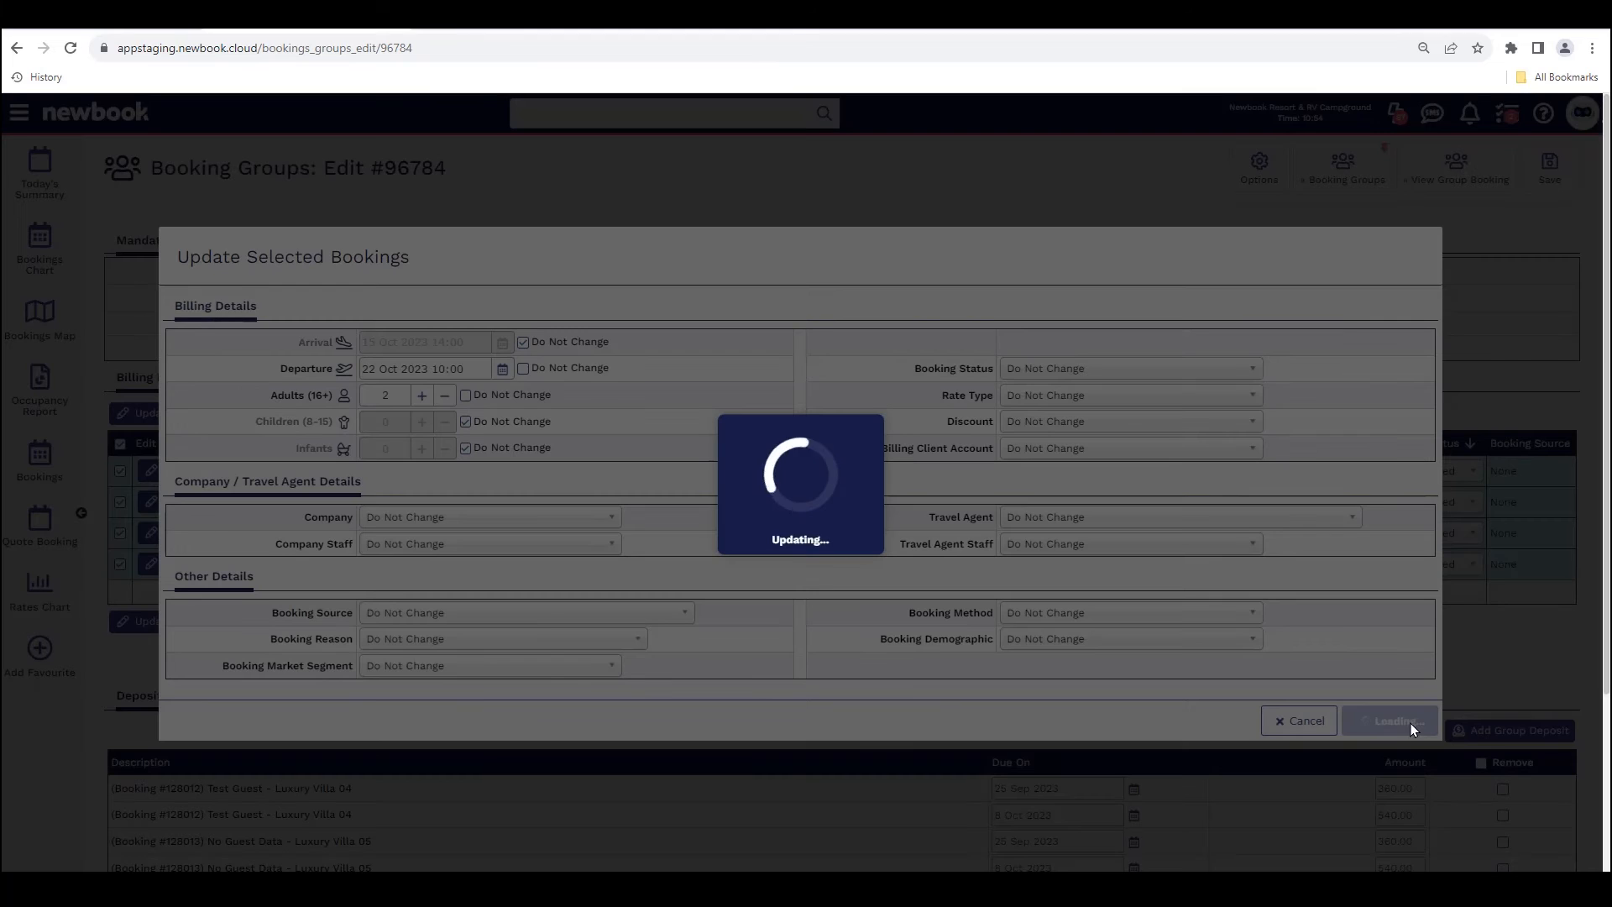
# Step: Review each booking's departure date and calculated stay cost, and save the group booking
pyautogui.moveTo(745, 494); pyautogui.dragTo(826, 494)
pyautogui.moveTo(745, 524); pyautogui.dragTo(841, 526)
pyautogui.moveTo(758, 555); pyautogui.dragTo(826, 556)
pyautogui.moveTo(752, 587); pyautogui.dragTo(864, 588)
pyautogui.moveTo(1320, 496); pyautogui.dragTo(1391, 588)
pyautogui.click(1420, 702)
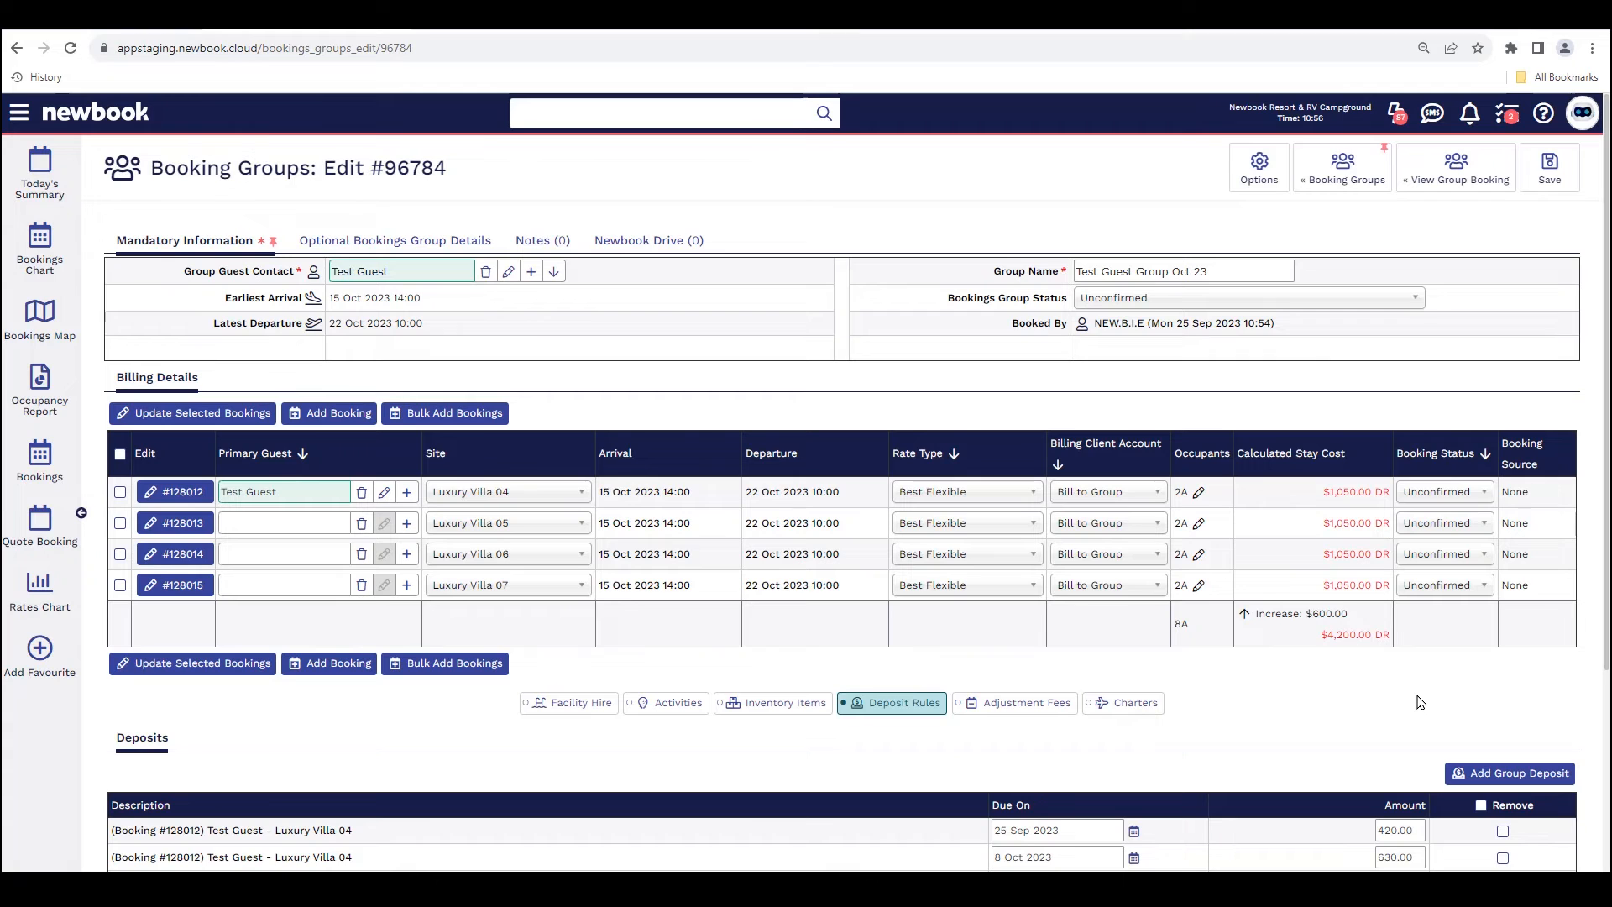
pyautogui.click(1550, 168)
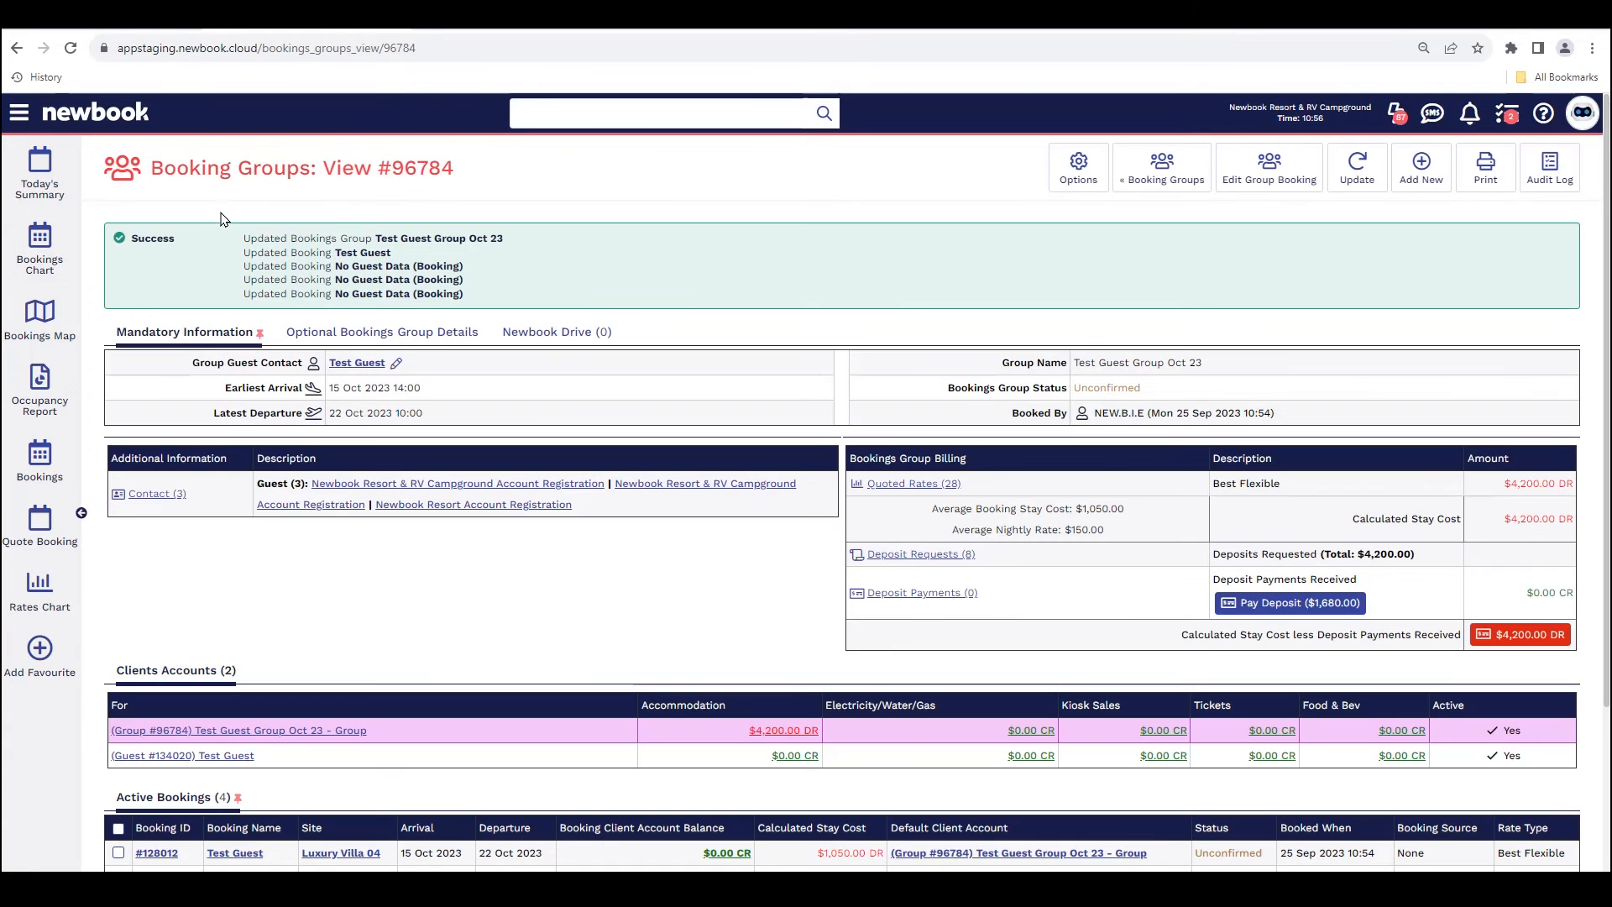
# Step: Review the saved group booking's heading and its list of updated bookings
pyautogui.moveTo(149, 168); pyautogui.dragTo(619, 169)
pyautogui.moveTo(238, 243); pyautogui.dragTo(491, 313)
pyautogui.click(502, 311)
# Step: Open the bookings chart and examine the group name and booking entries of the group's Luxury Villa 04 reservation
pyautogui.click(66, 252)
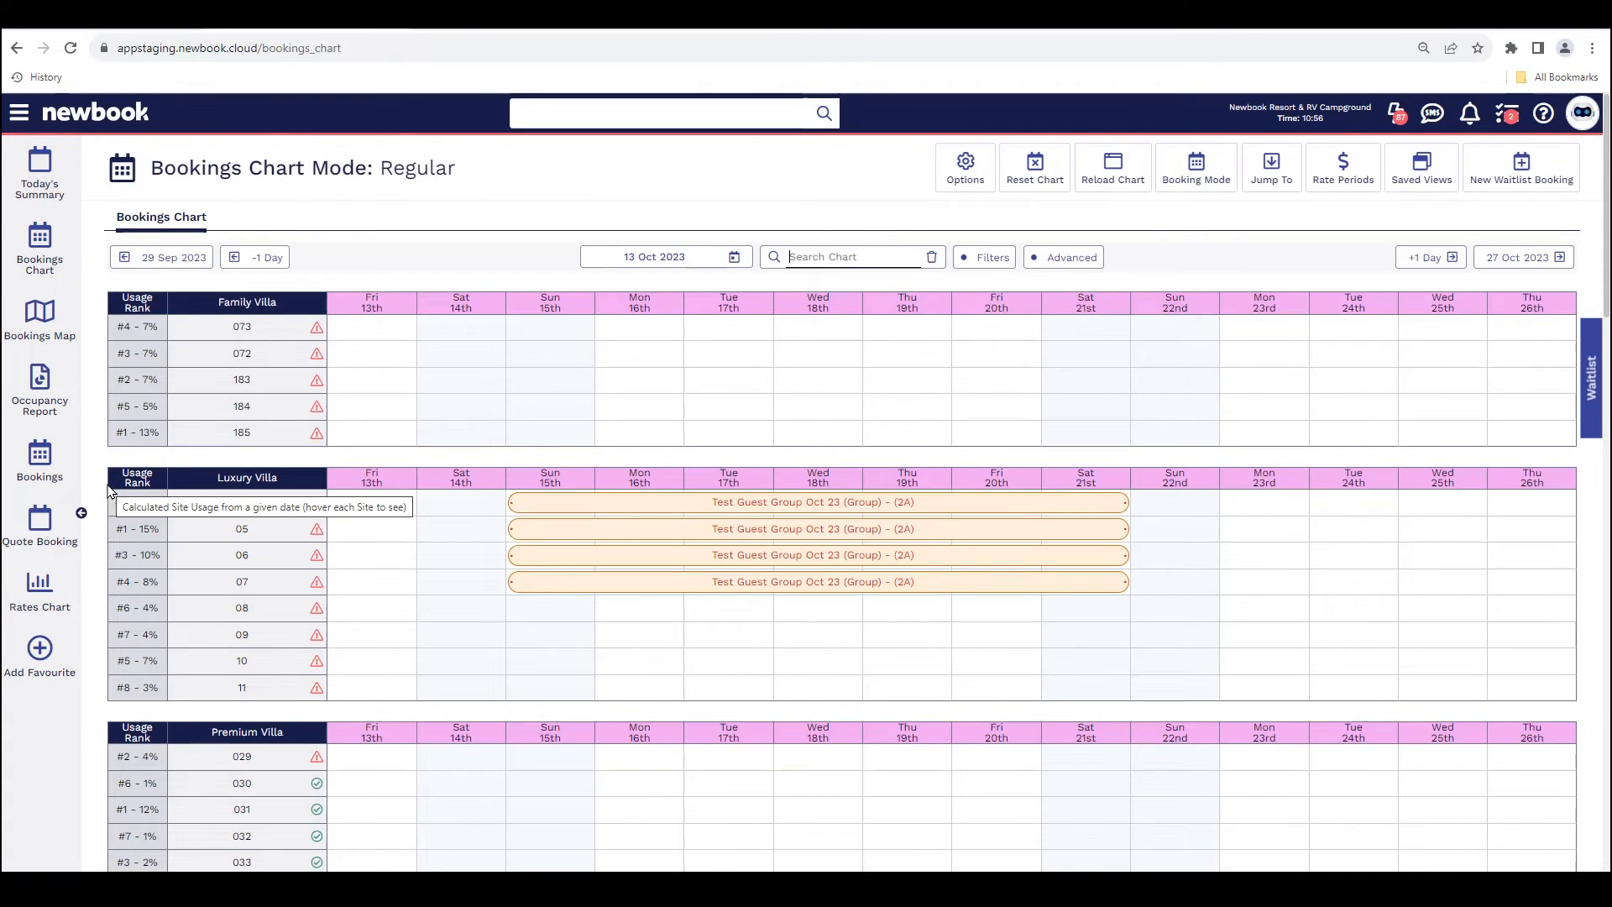
pyautogui.click(904, 512)
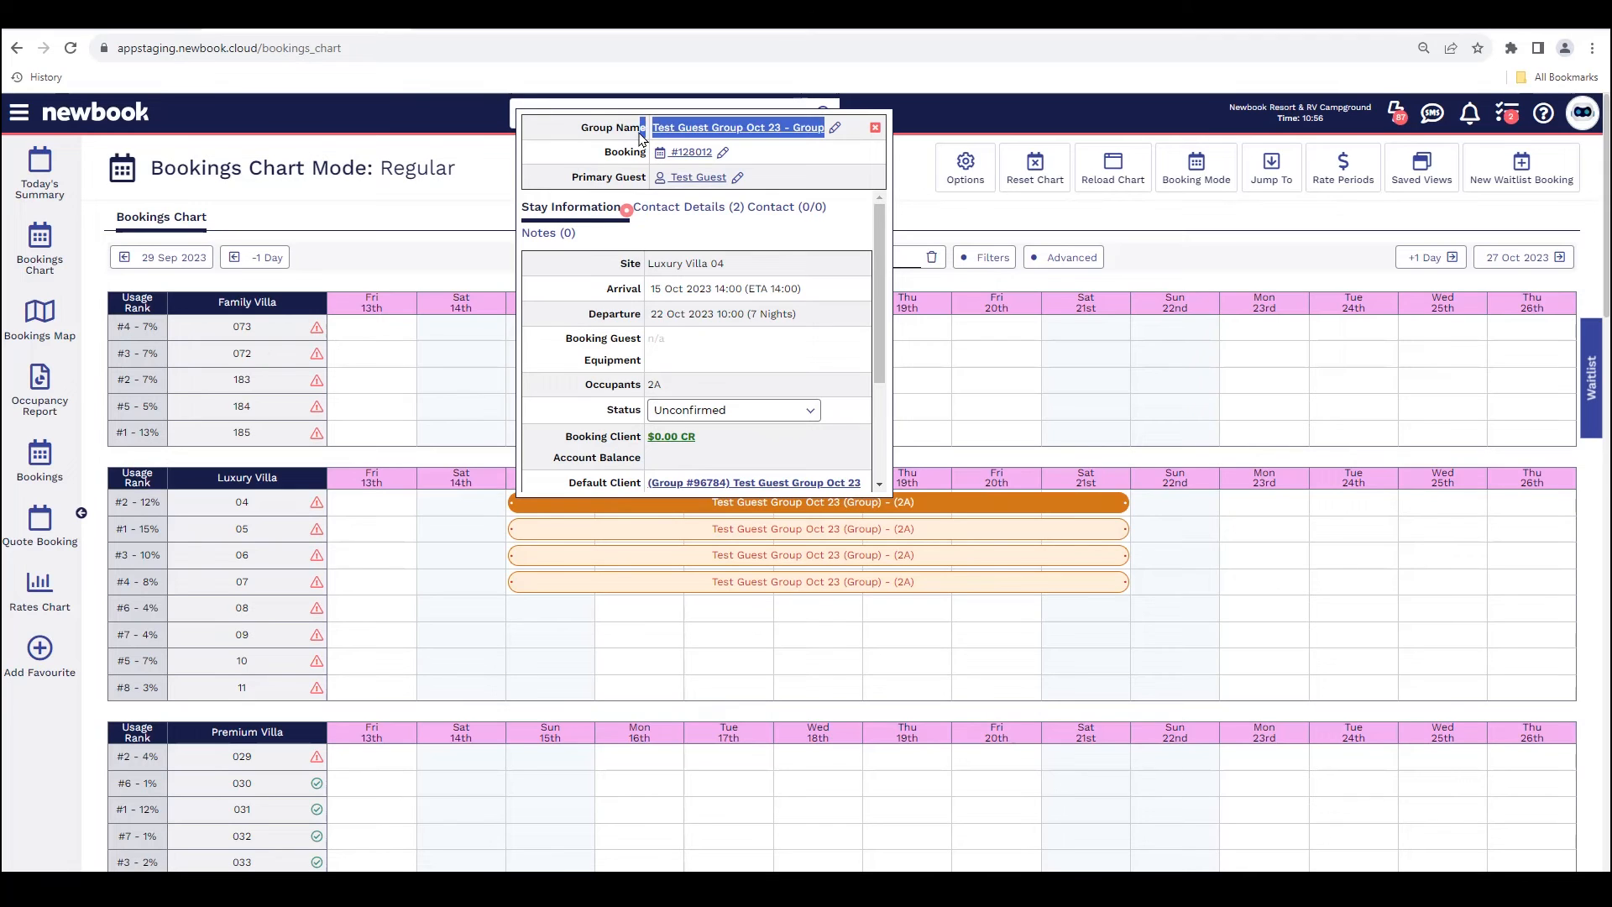
pyautogui.moveTo(581, 130); pyautogui.dragTo(639, 137)
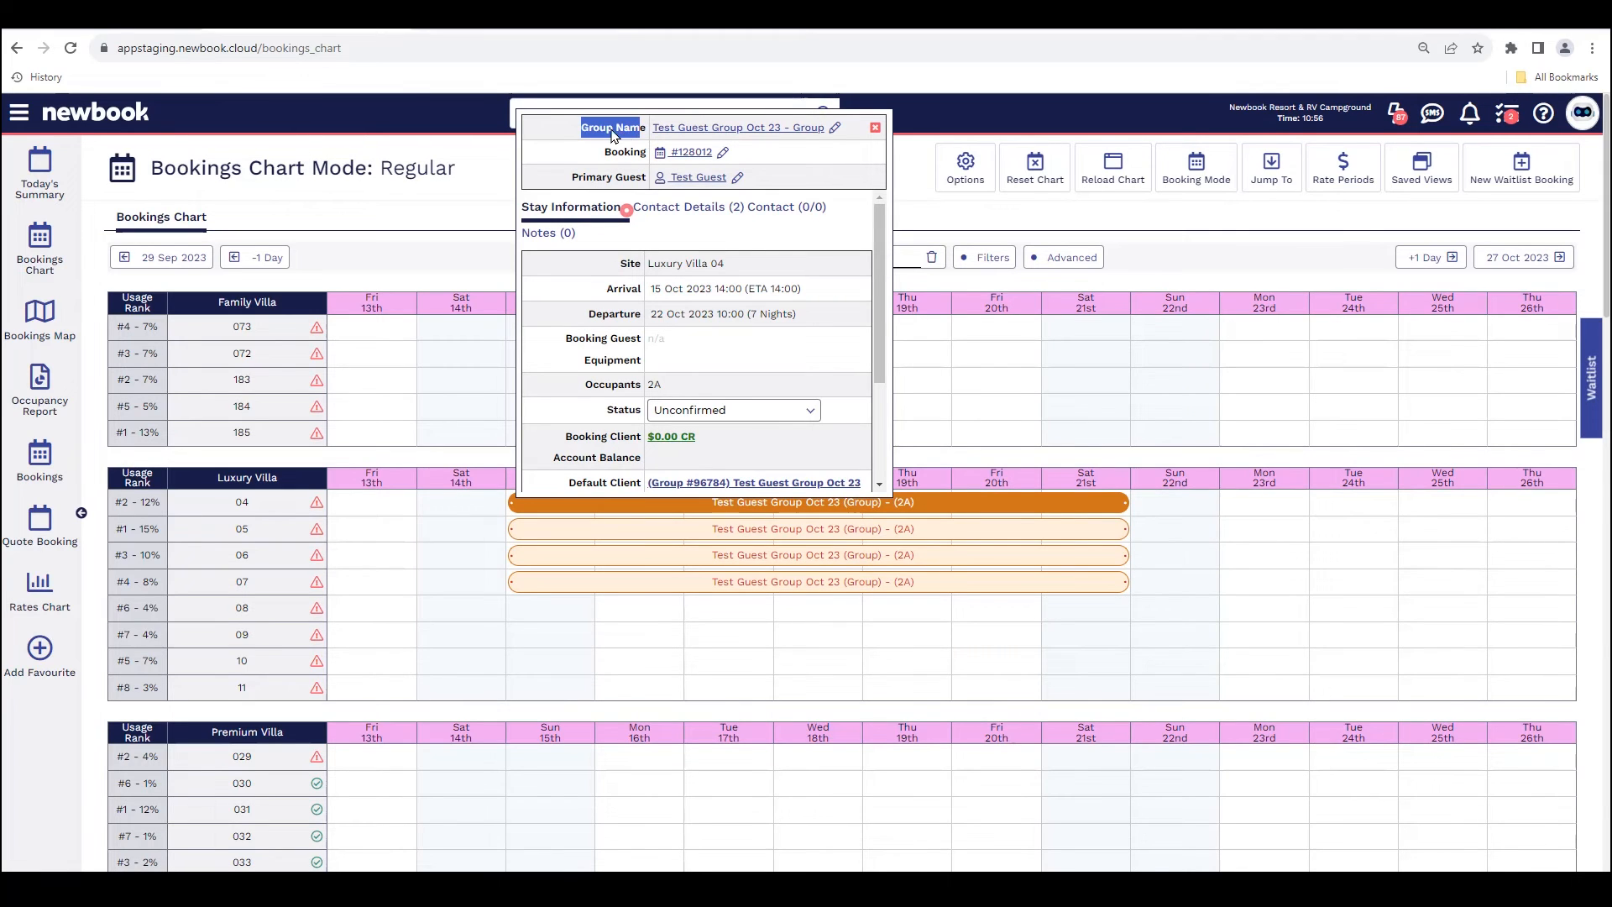
pyautogui.click(614, 137)
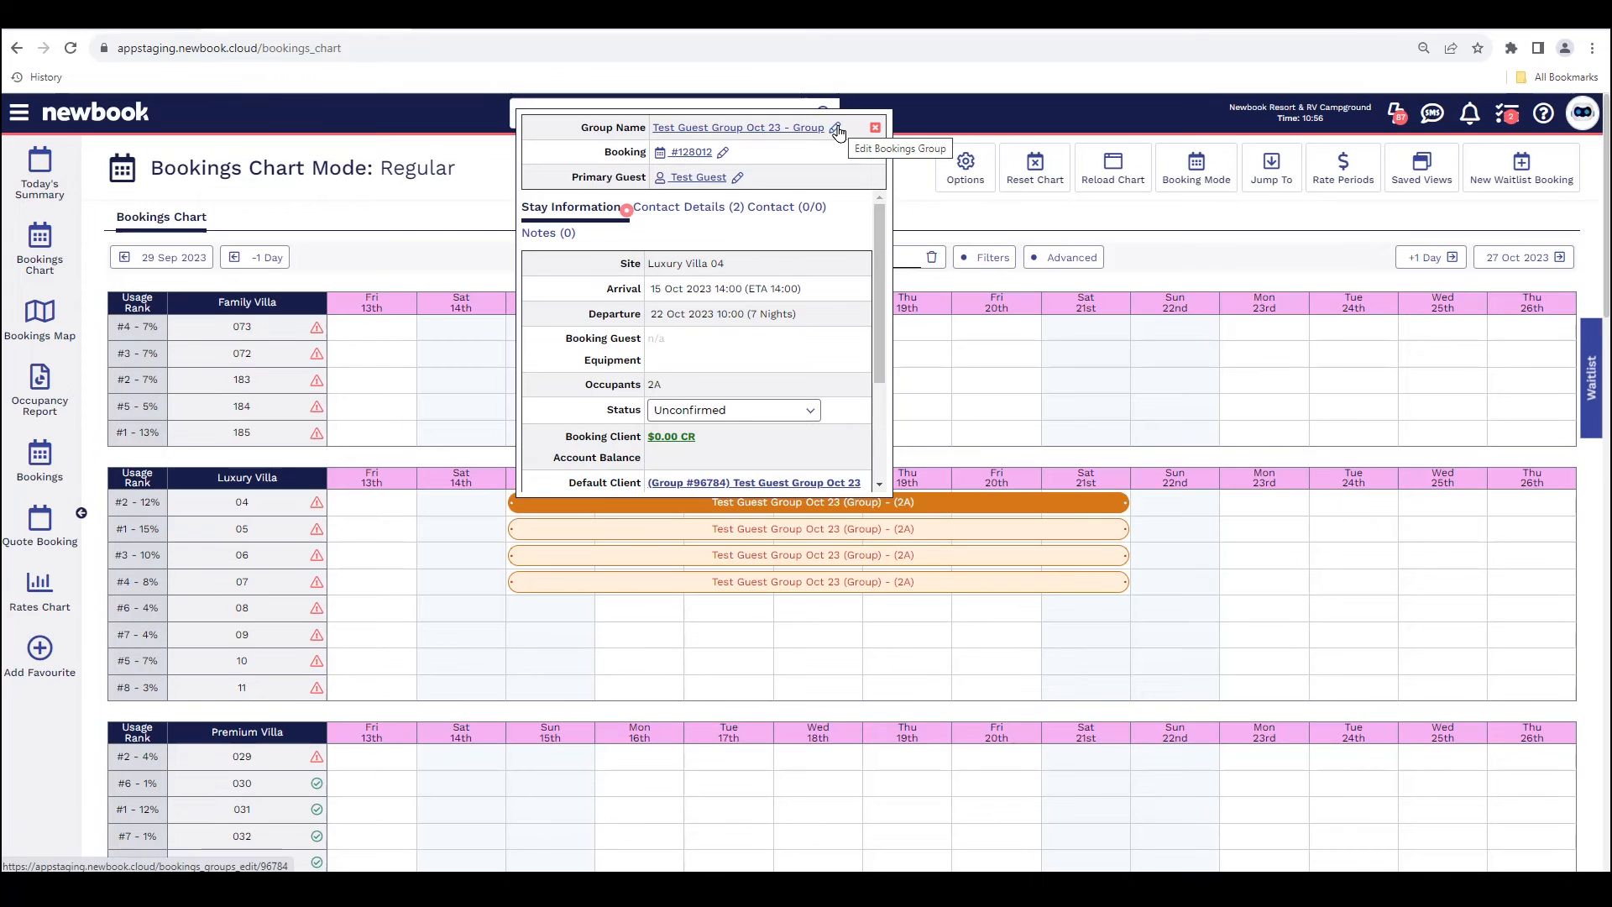
pyautogui.moveTo(603, 156); pyautogui.dragTo(644, 157)
pyautogui.click(591, 158)
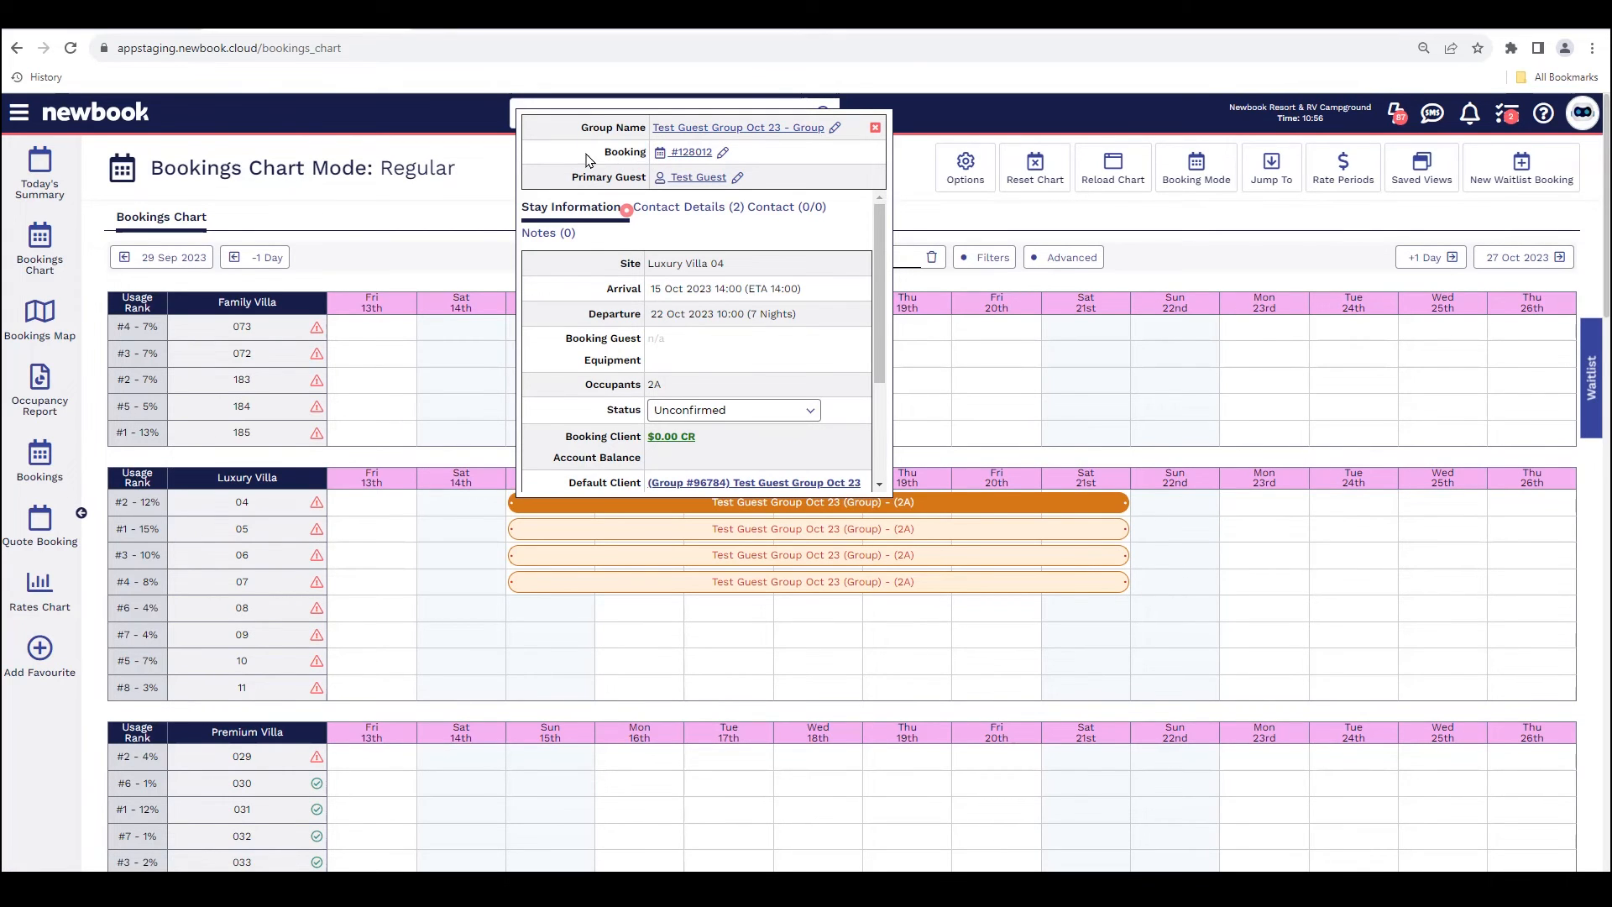
# Step: Open only the Luxury Villa 04 booking for editing, set its departure to 23 Oct 2023 and save it
pyautogui.click(723, 155)
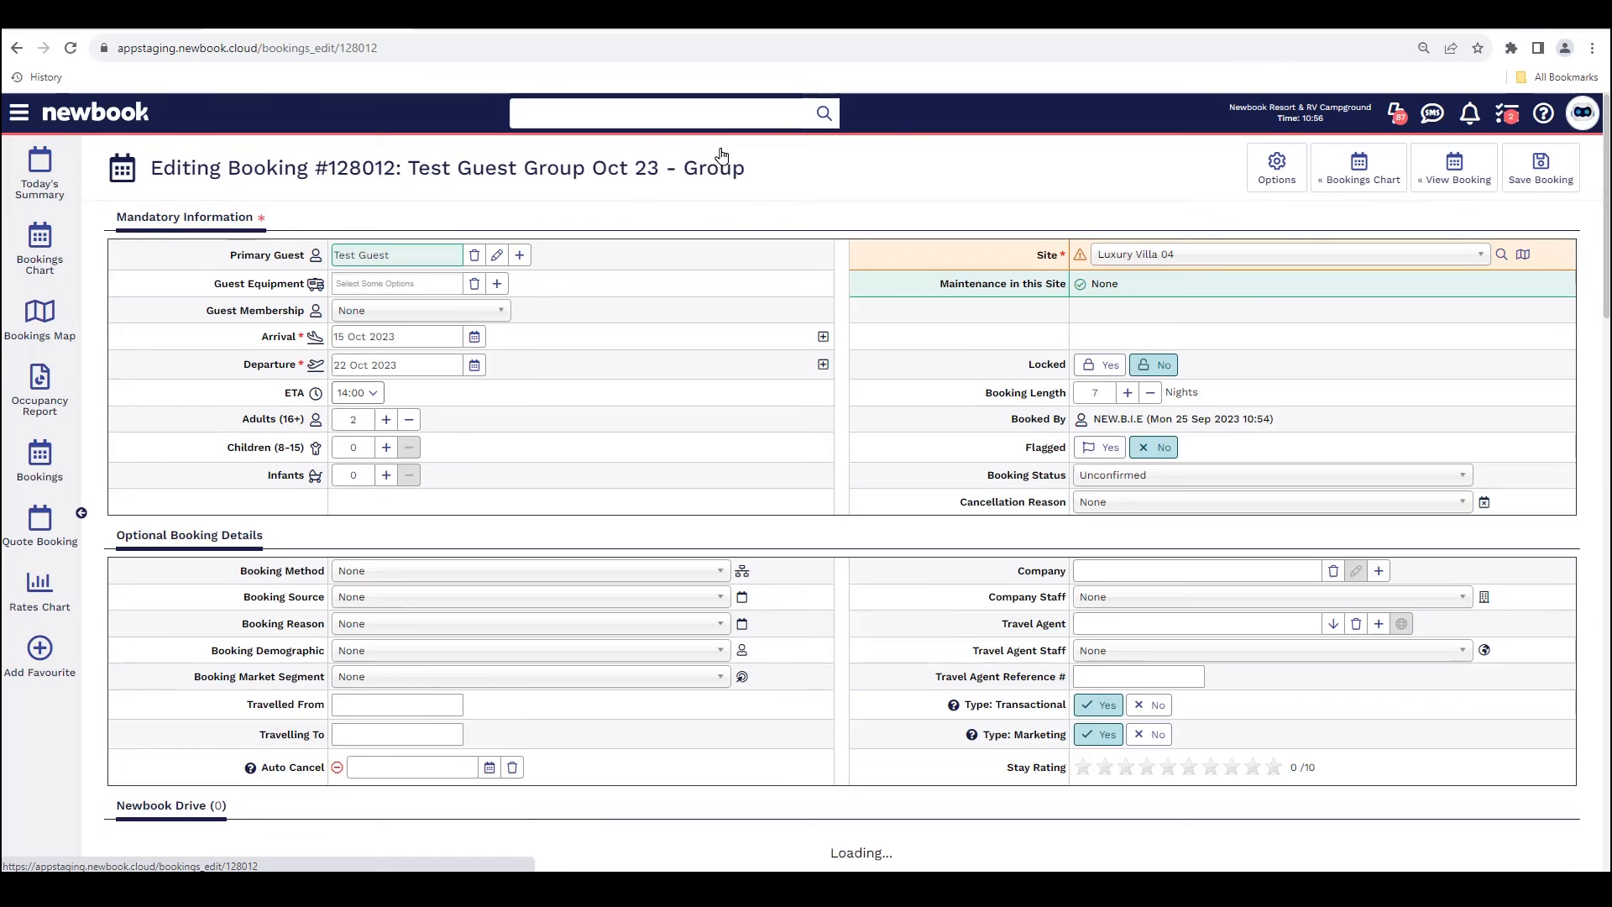
pyautogui.moveTo(138, 168); pyautogui.dragTo(760, 218)
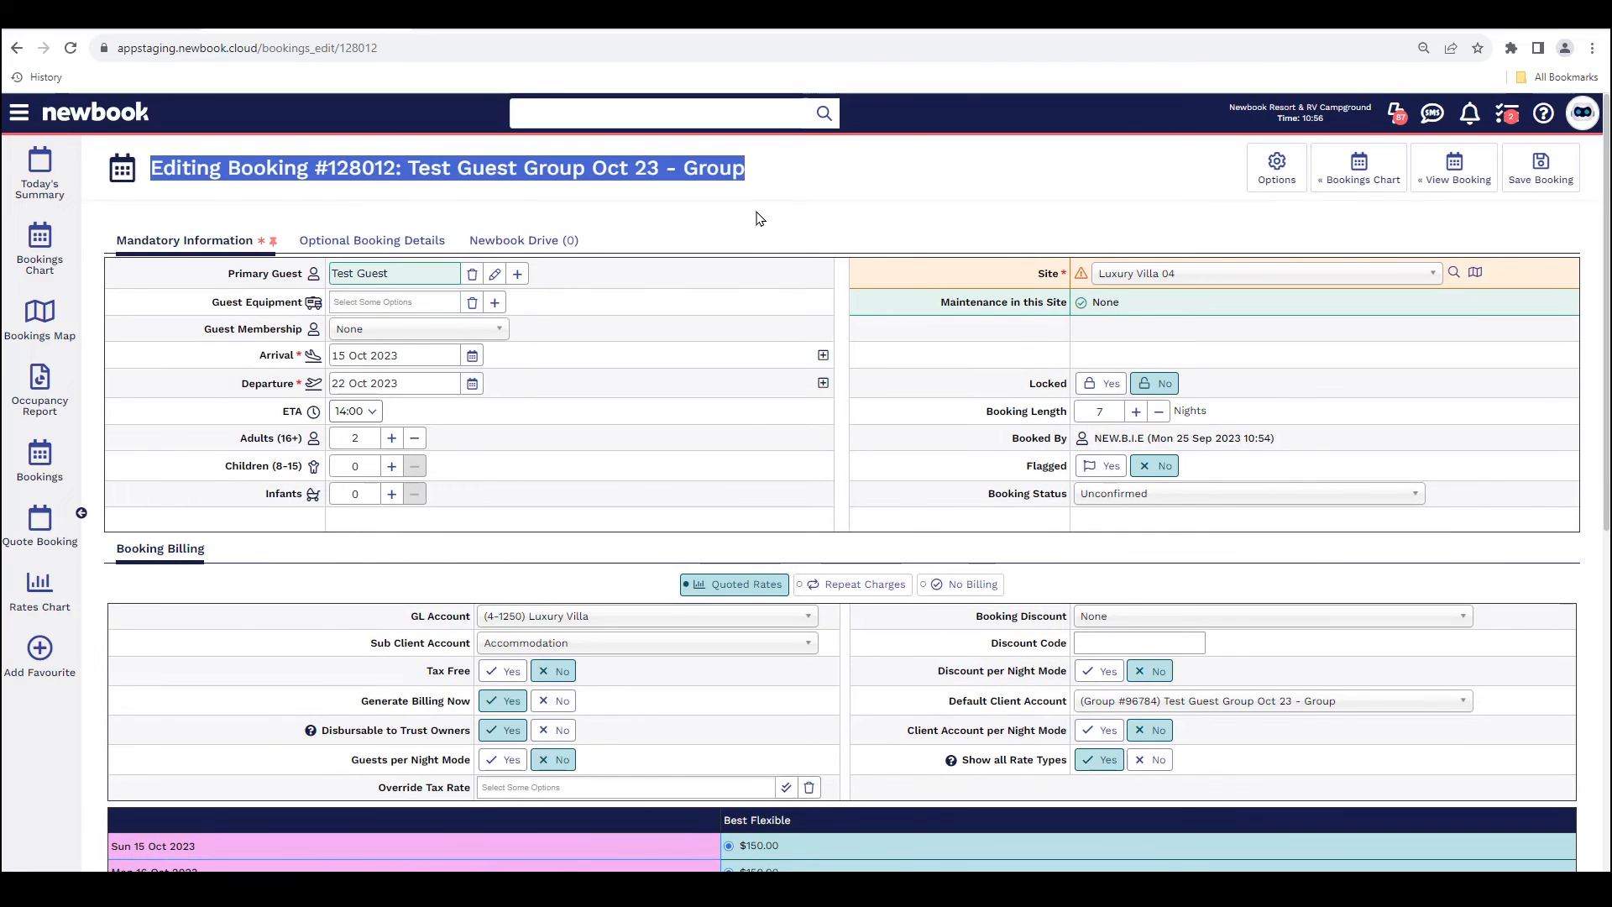
pyautogui.click(472, 385)
pyautogui.click(341, 551)
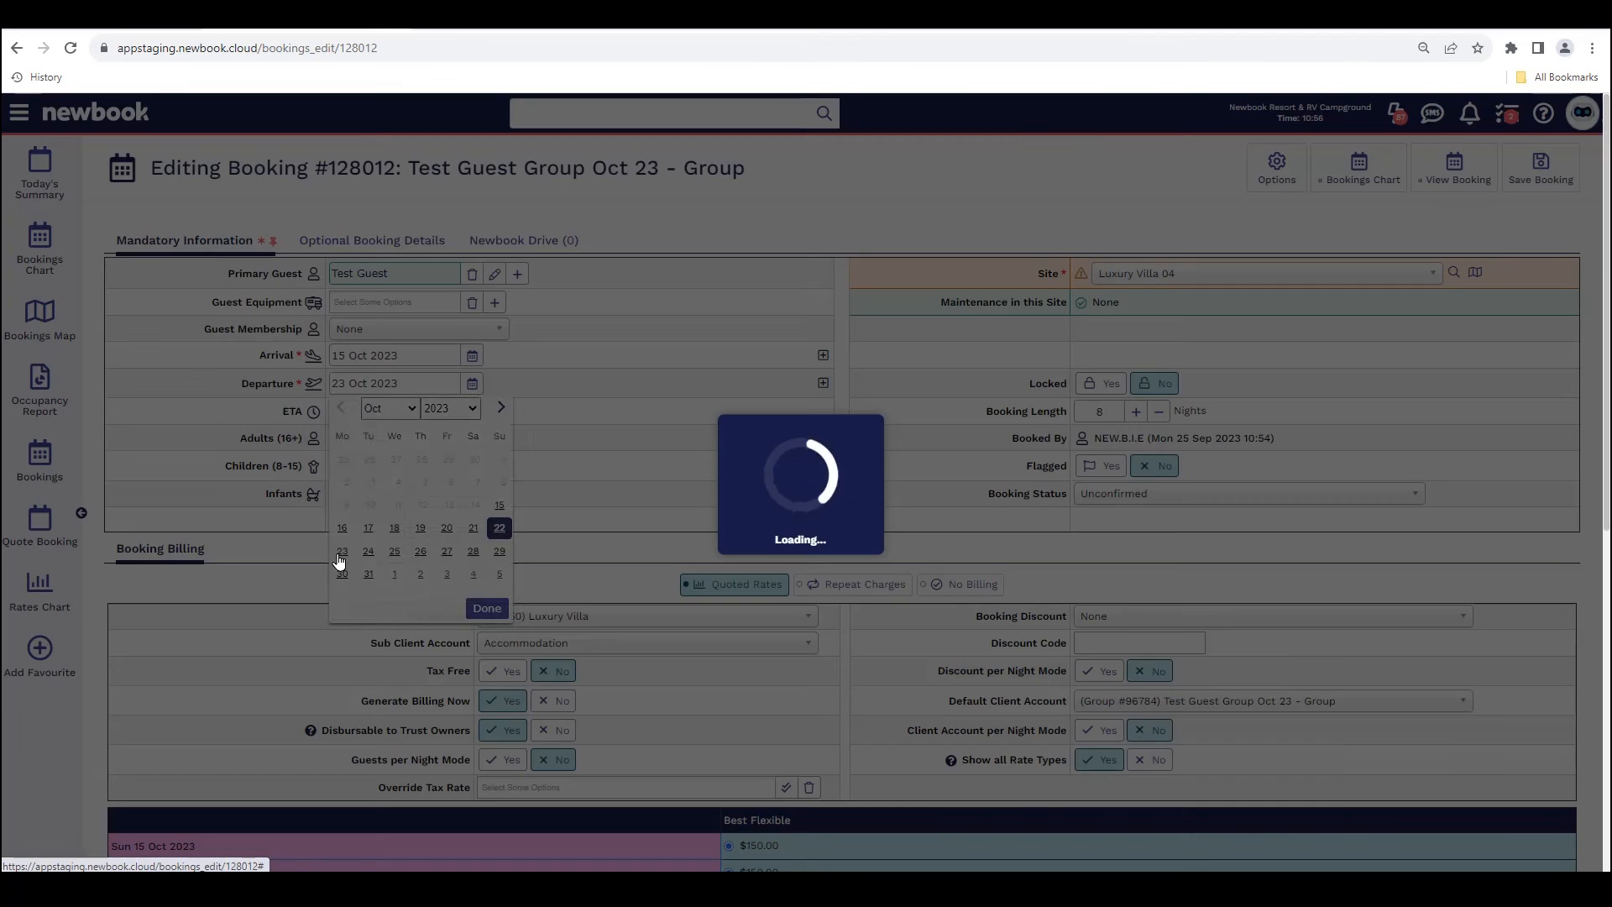
pyautogui.click(1543, 172)
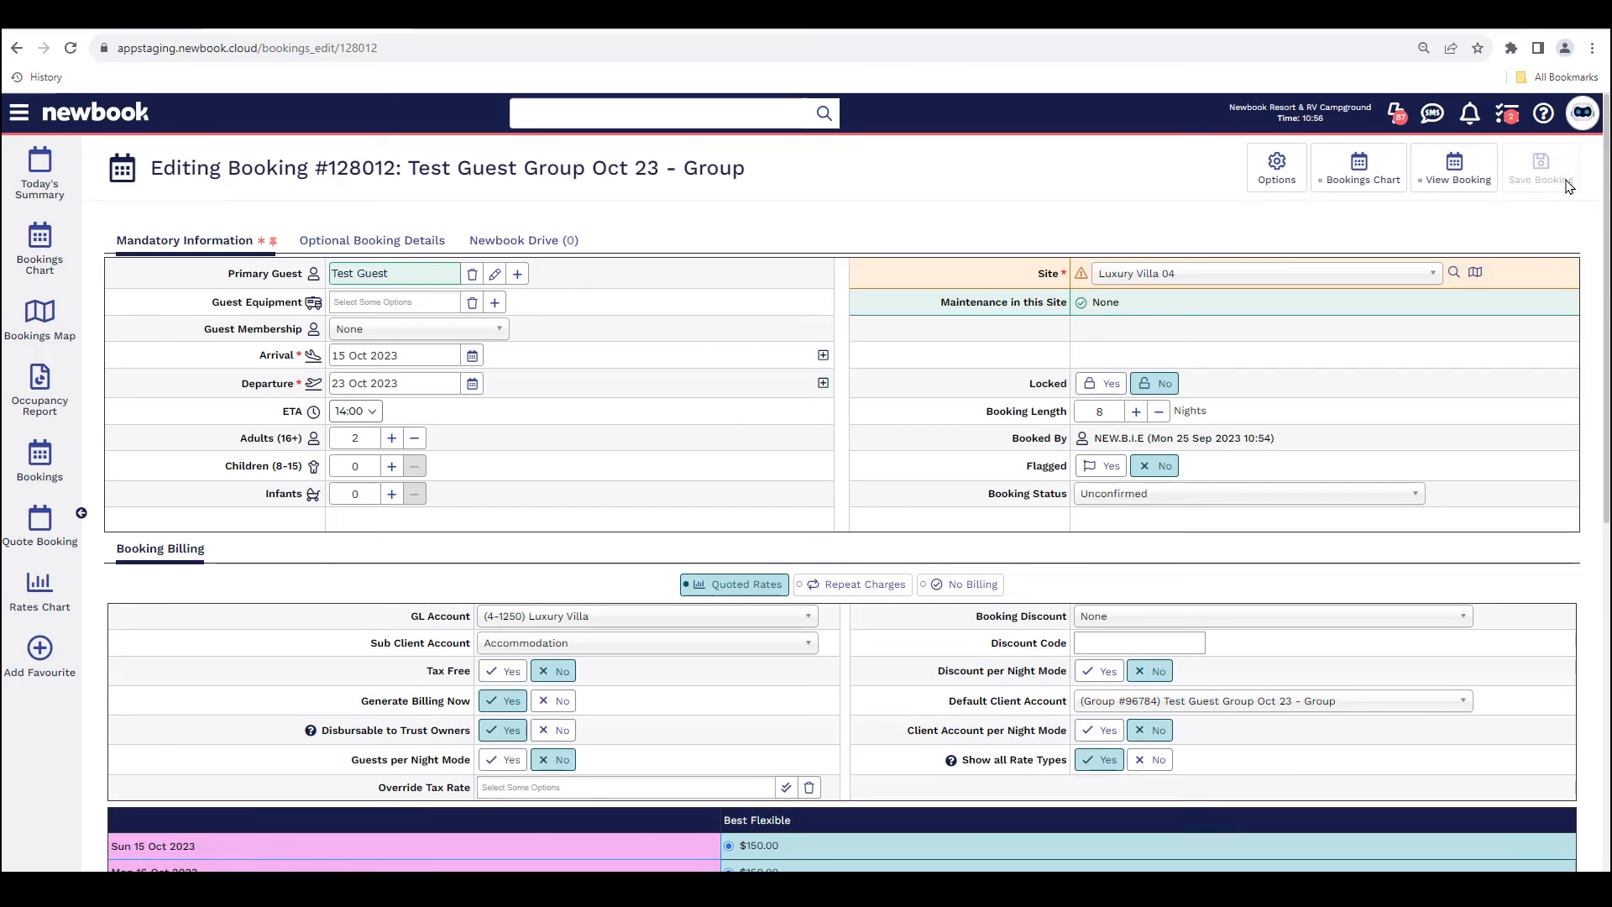
# Step: Review the saved Luxury Villa 04 booking's update notice and departure date
pyautogui.moveTo(127, 238); pyautogui.dragTo(385, 235)
pyautogui.moveTo(225, 404); pyautogui.dragTo(433, 415)
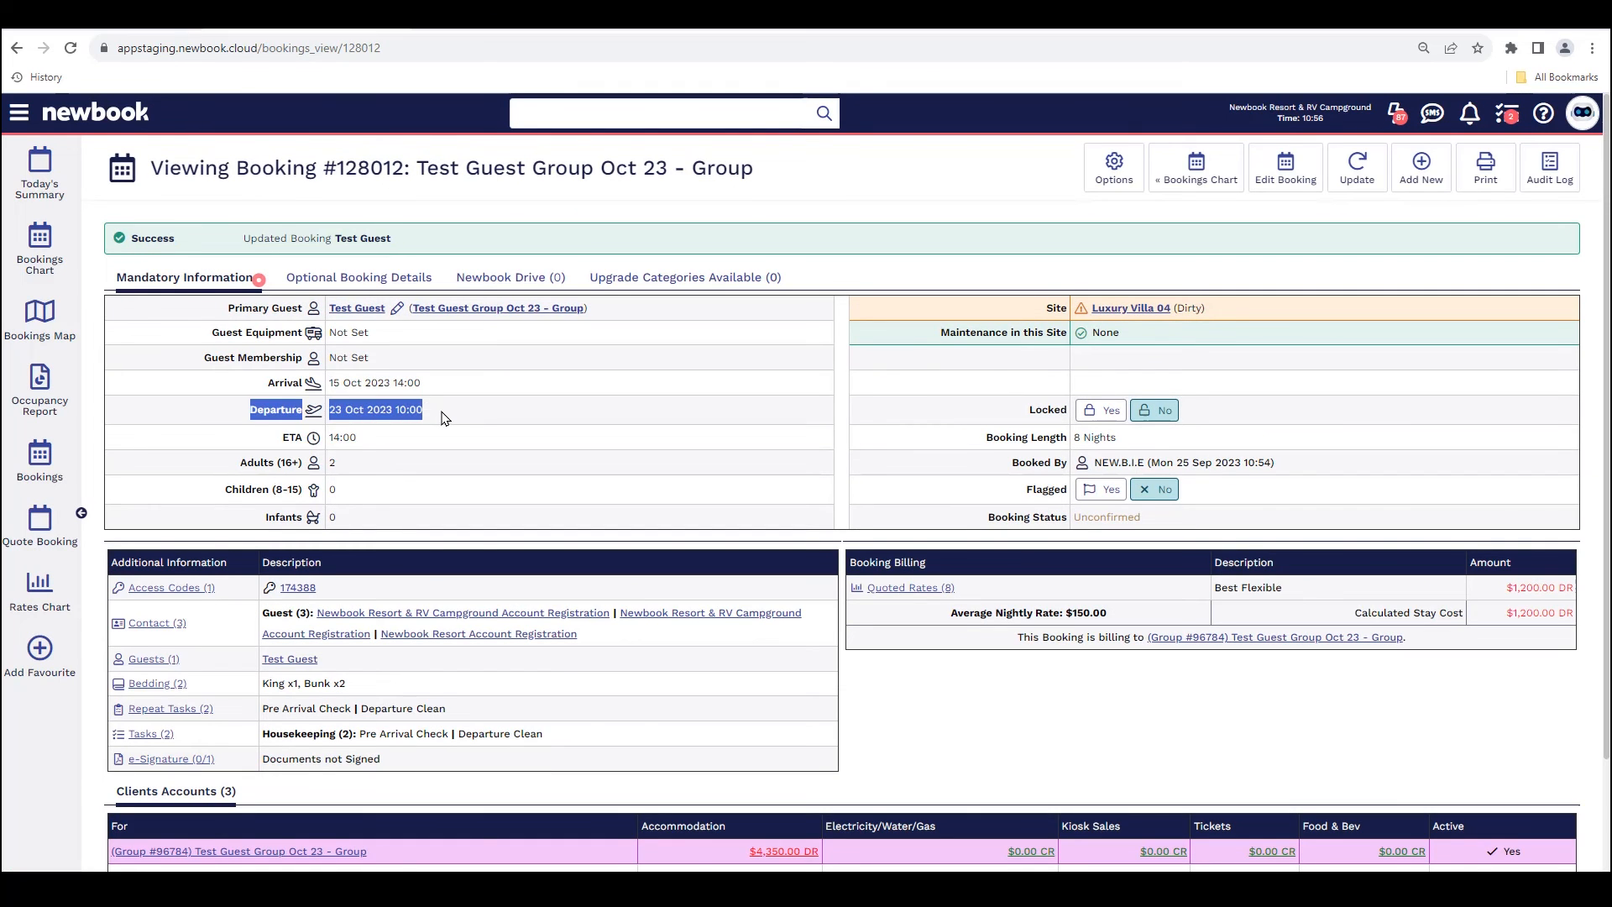
pyautogui.click(437, 418)
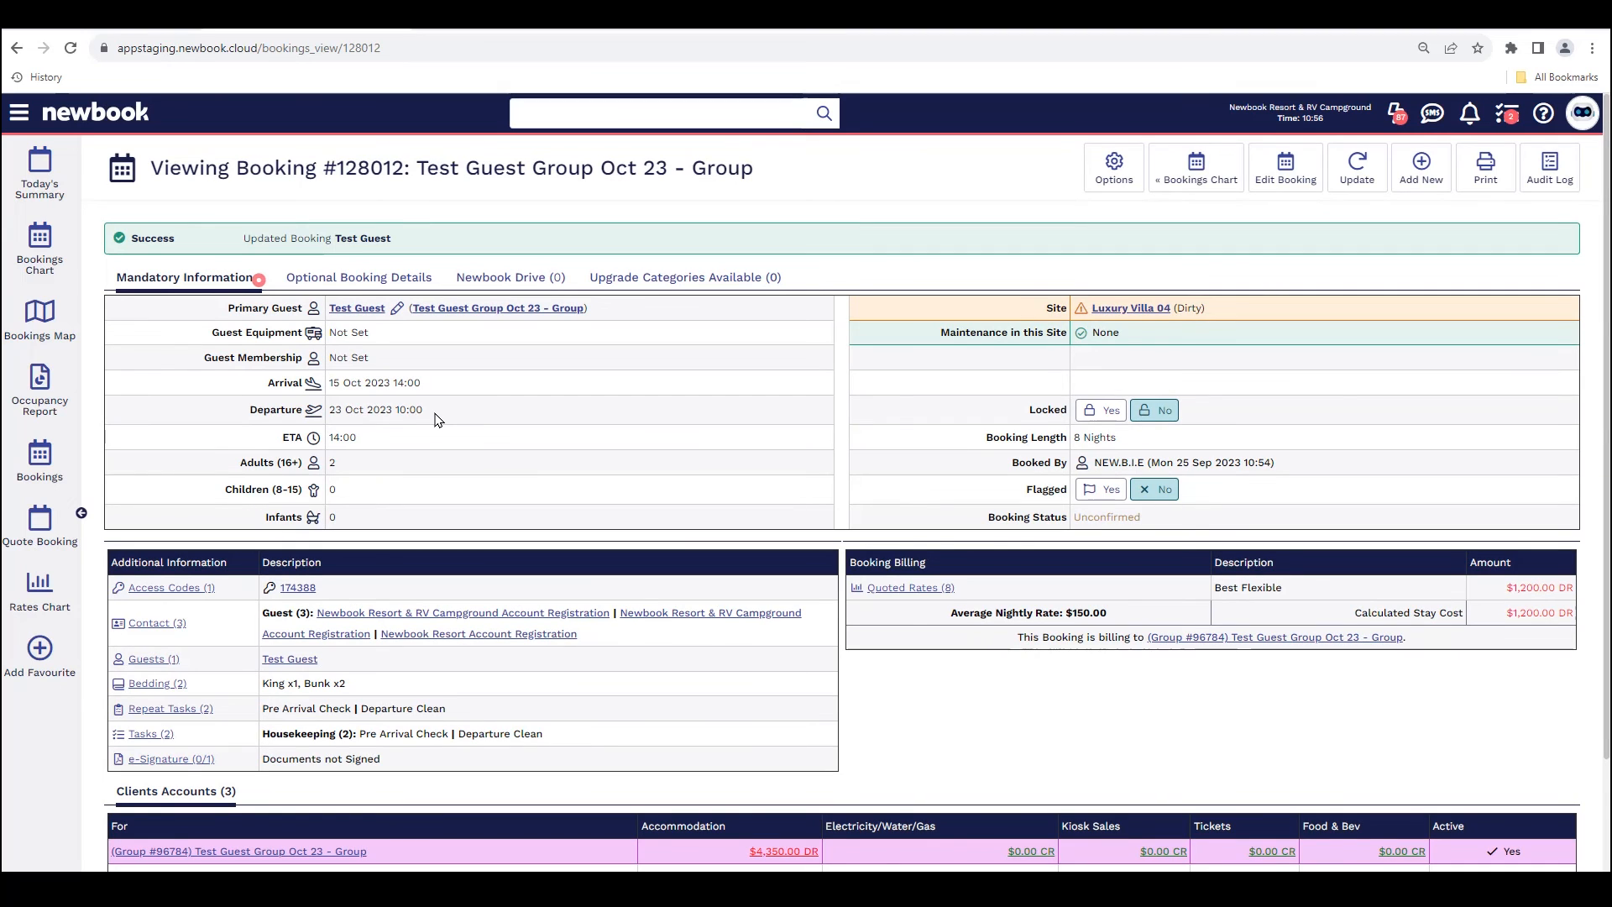
# Step: Return to the bookings chart and open the Knowledge Base with its recommended articles
pyautogui.click(1220, 179)
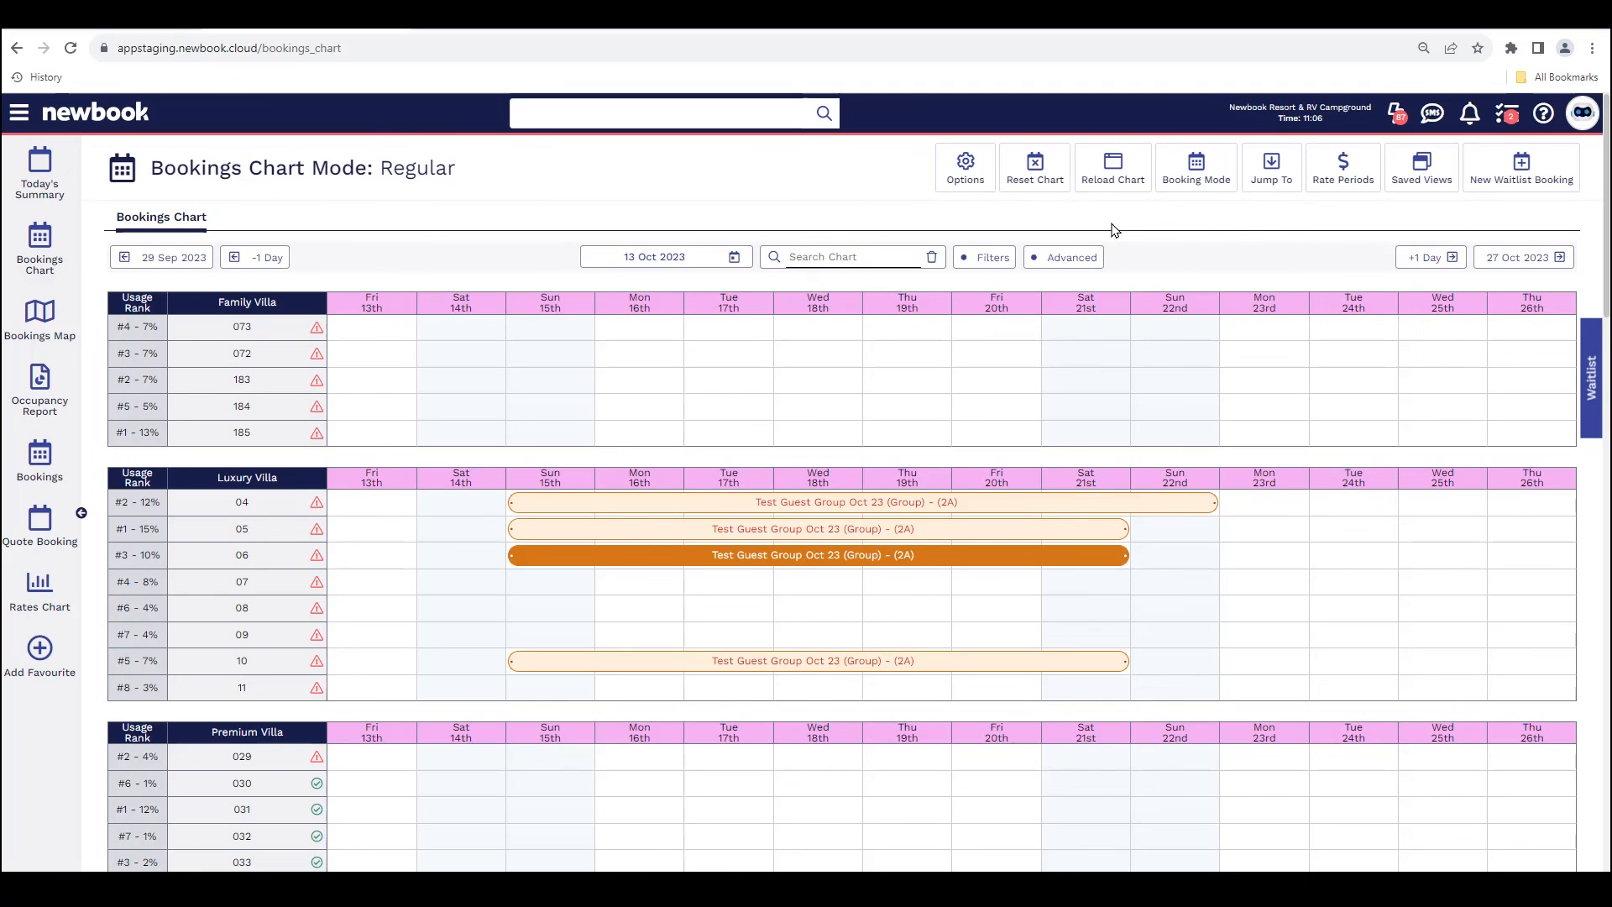
pyautogui.click(1552, 117)
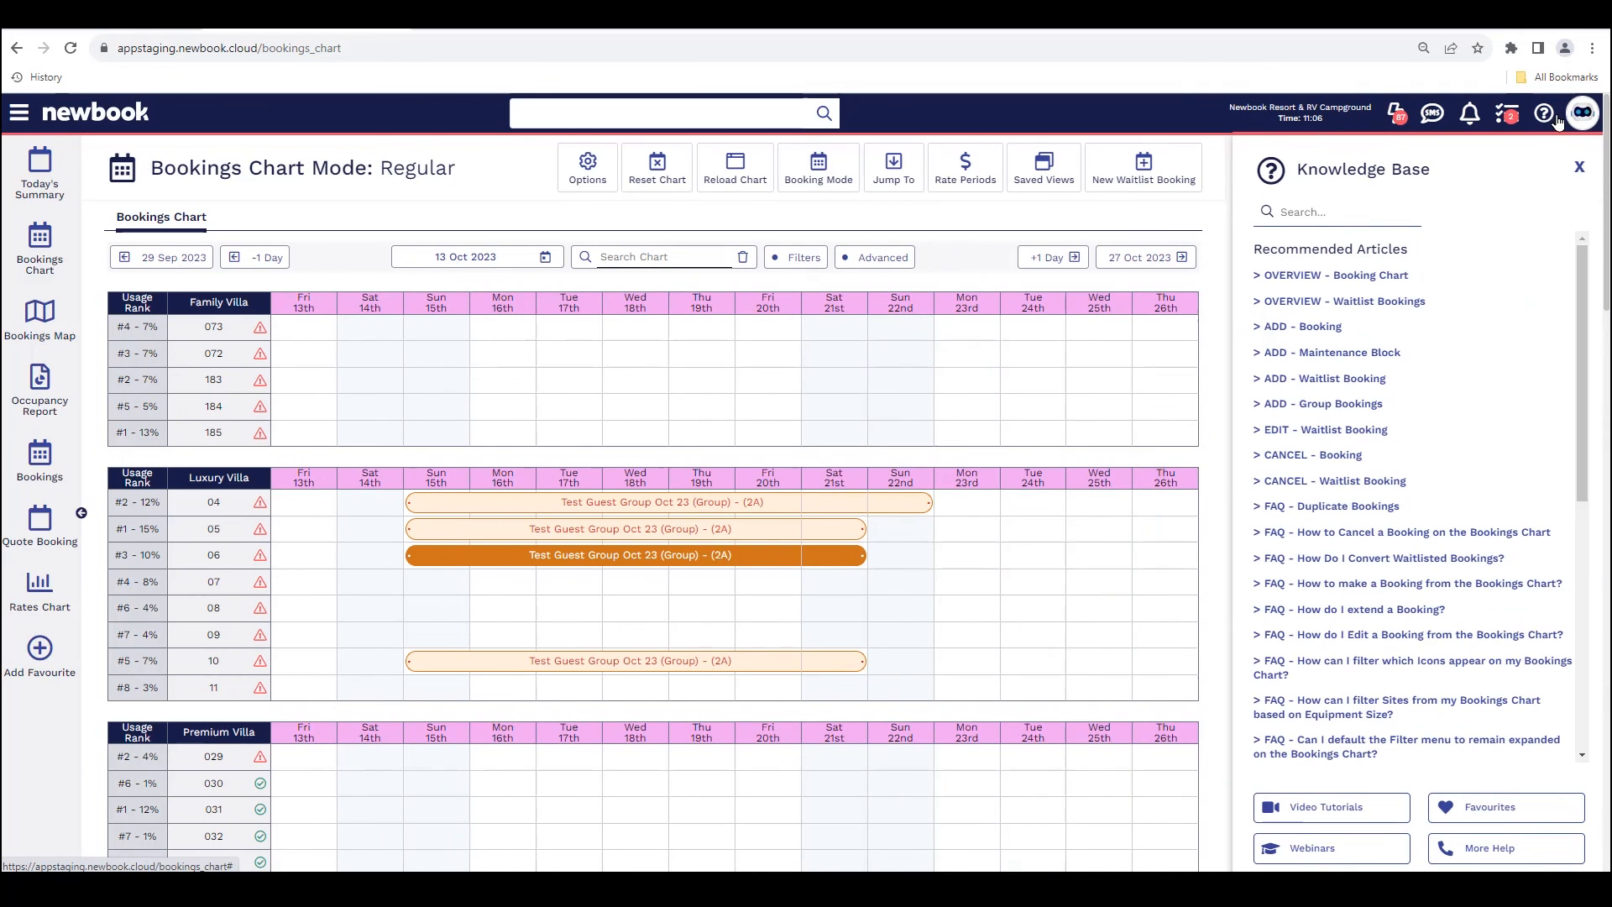